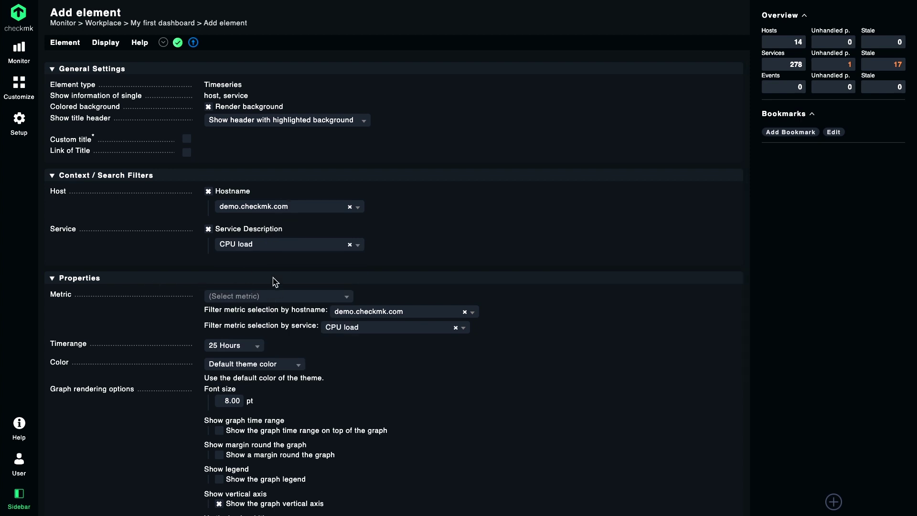
- Choose the metric "CPU load average of last minute" for the timeseries element and save it to the dashboard
click(273, 299)
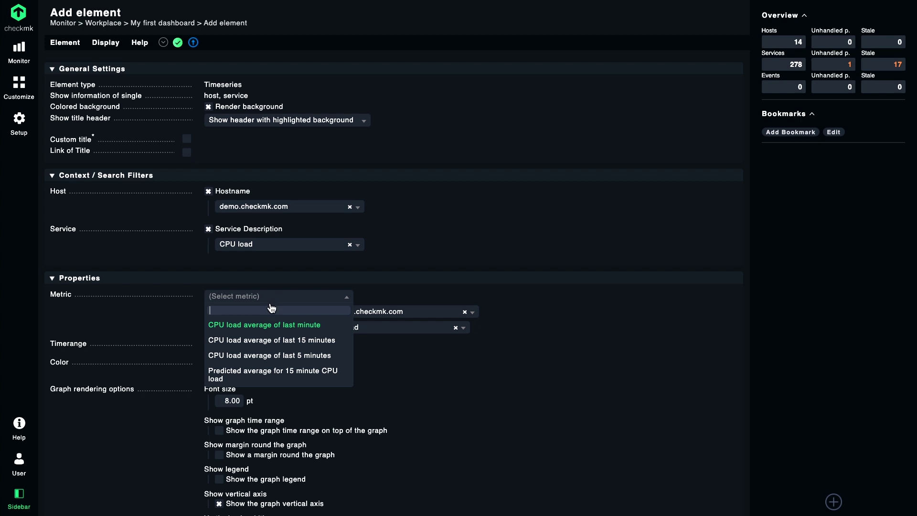
click(268, 330)
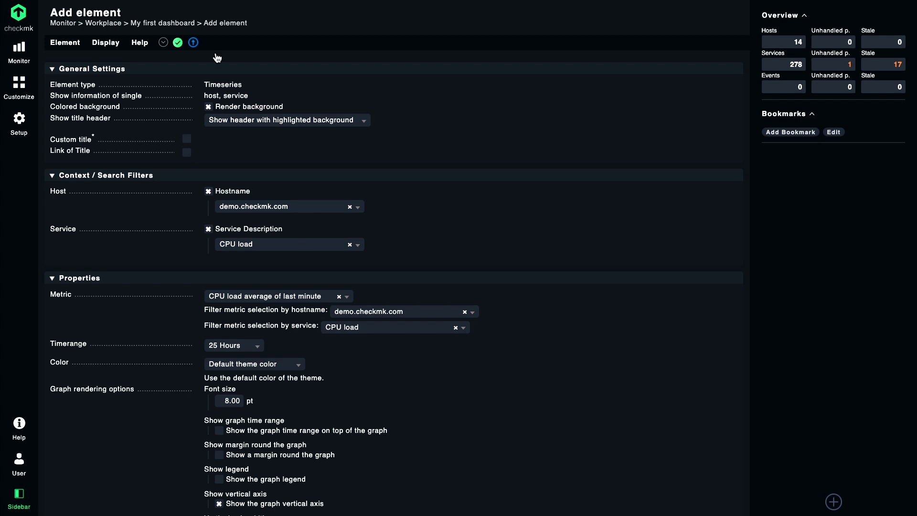
click(177, 44)
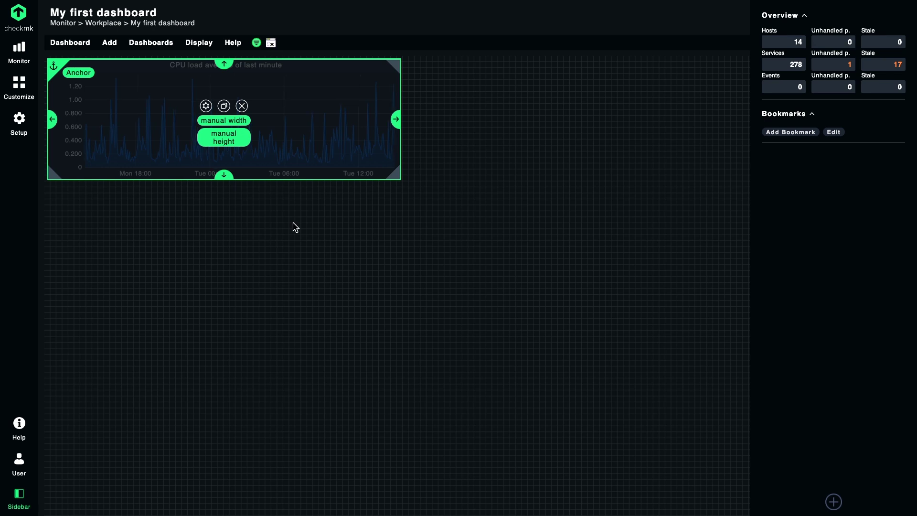
- Move the CPU load graph away from the dashboard's corner, enlarge it in both directions and finish layout editing
drag(291, 110, 401, 199)
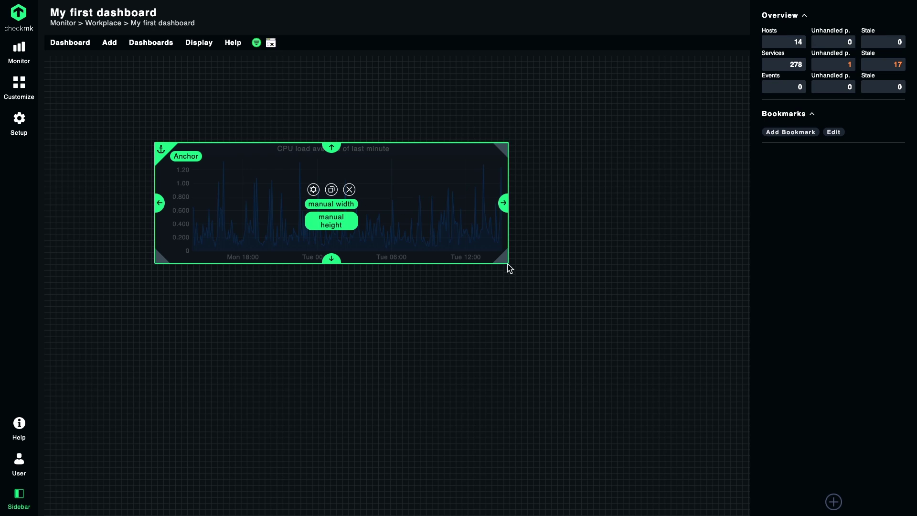
drag(504, 260, 594, 313)
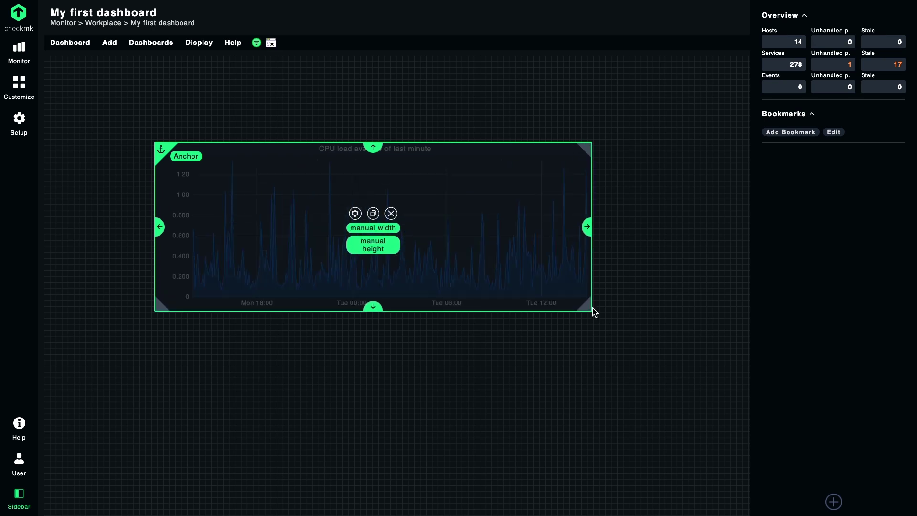
click(271, 43)
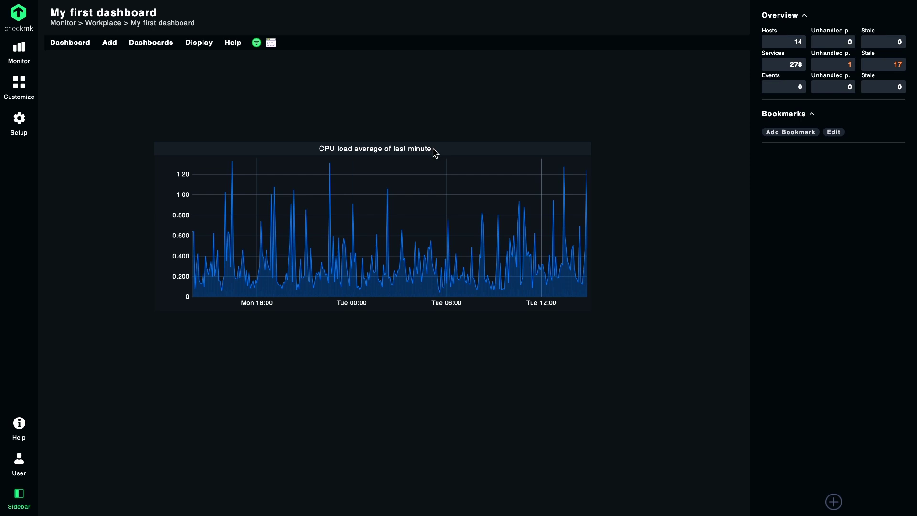
- Give the CPU load graph the custom title "CPU load of demo", save the element and finish layout editing
click(271, 43)
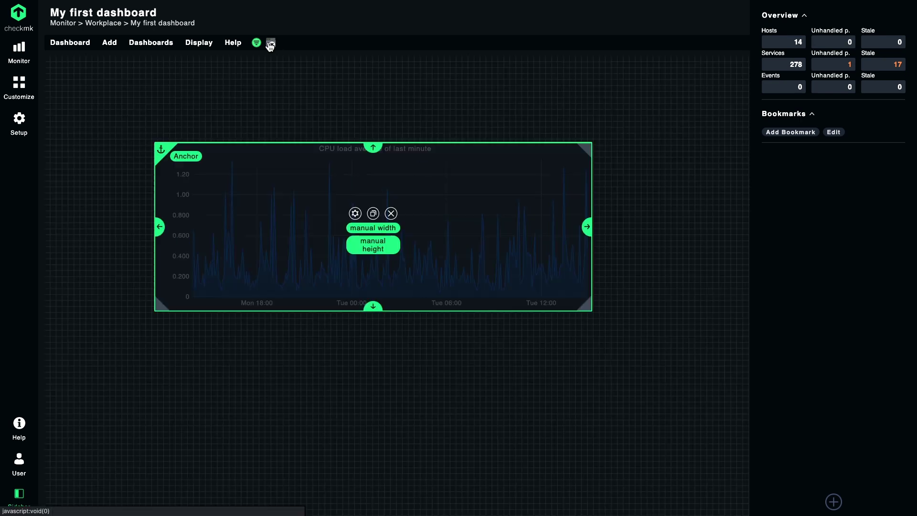
click(356, 214)
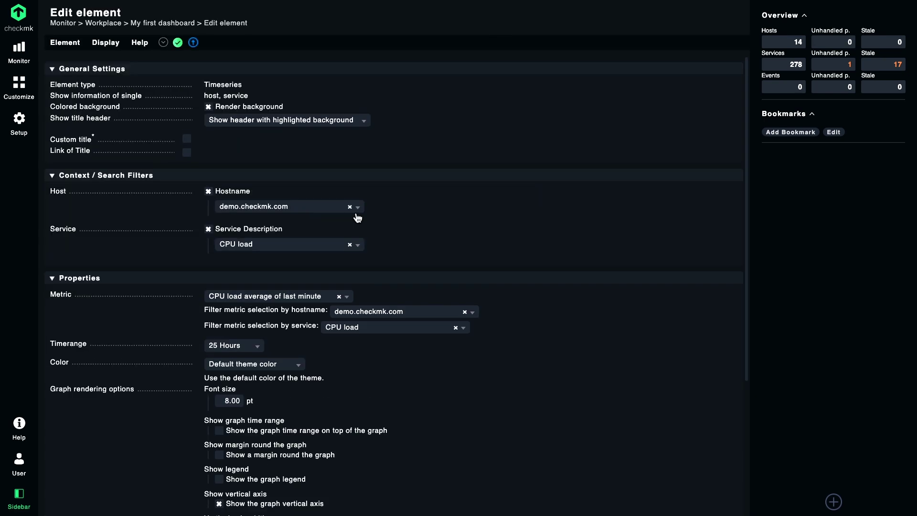
click(186, 139)
click(246, 141)
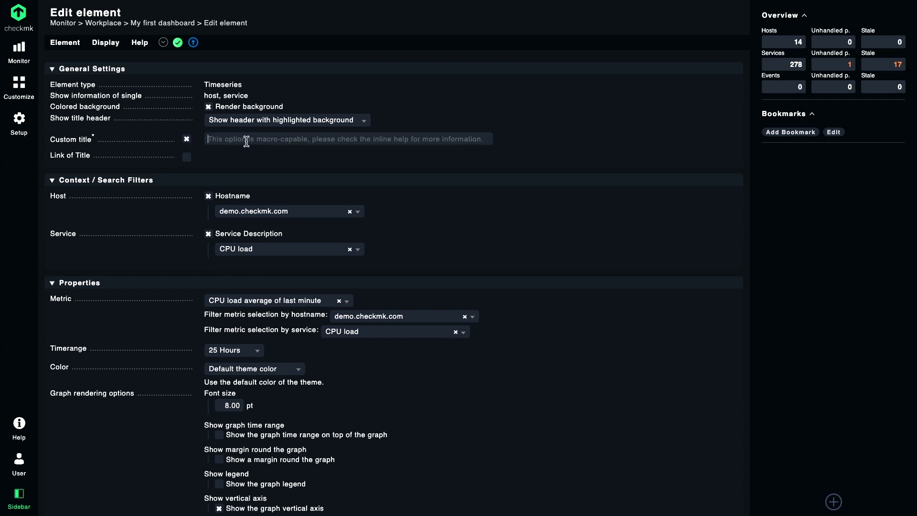
text(CPU )
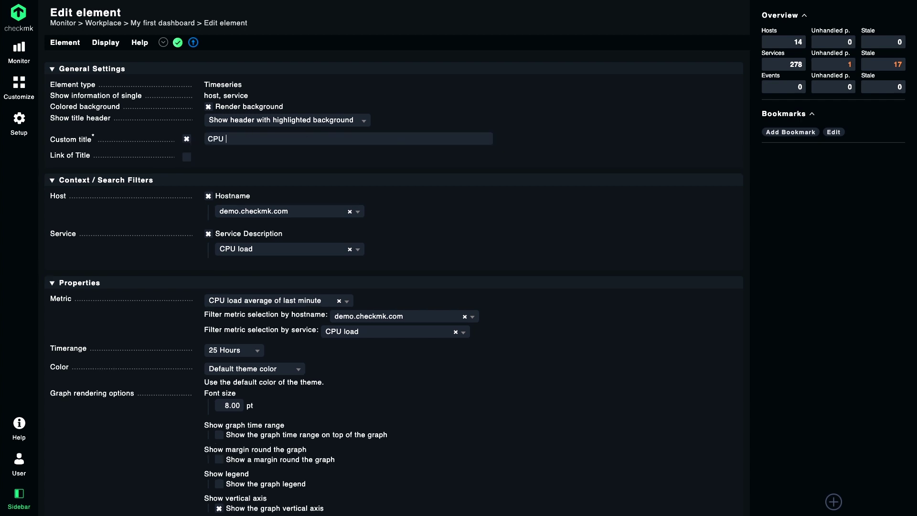
text(load of demo)
click(178, 42)
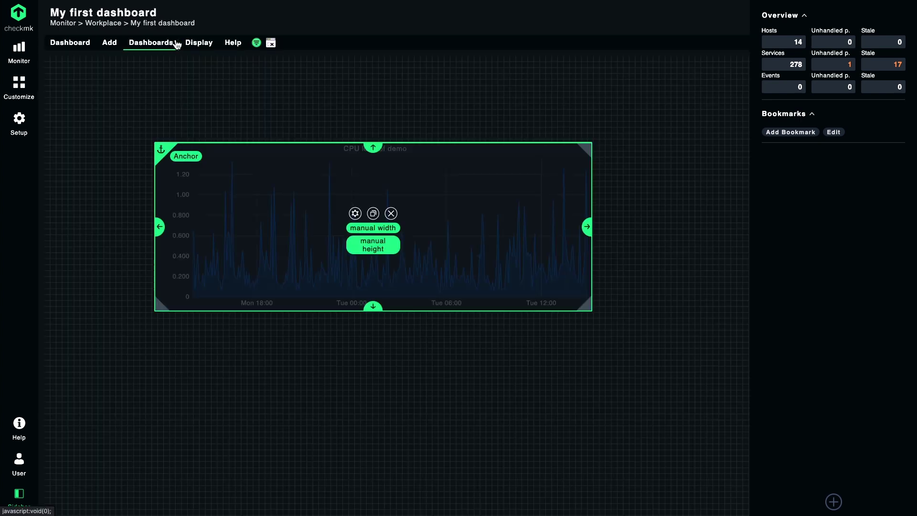
click(271, 43)
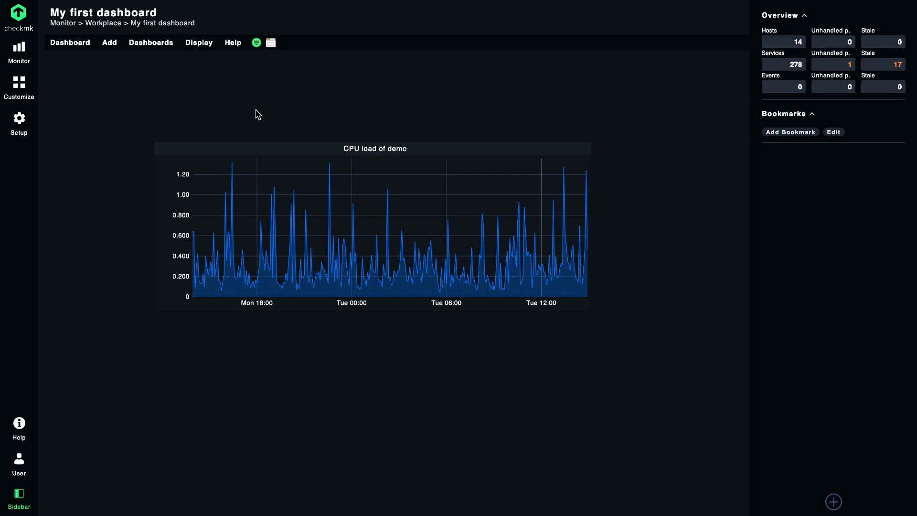
- Search monitoring for "demo", open the host demo.checkmk.com and view its CPU utilization service
click(19, 50)
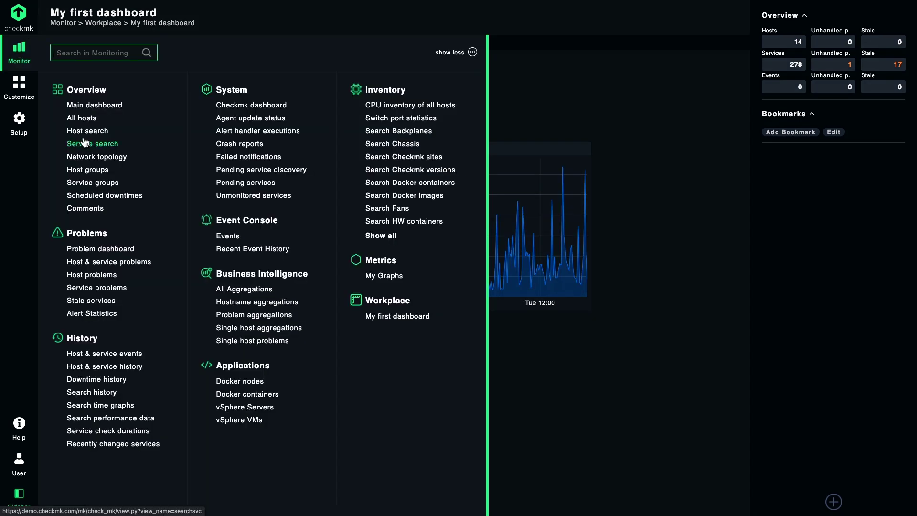
click(118, 51)
text(demo)
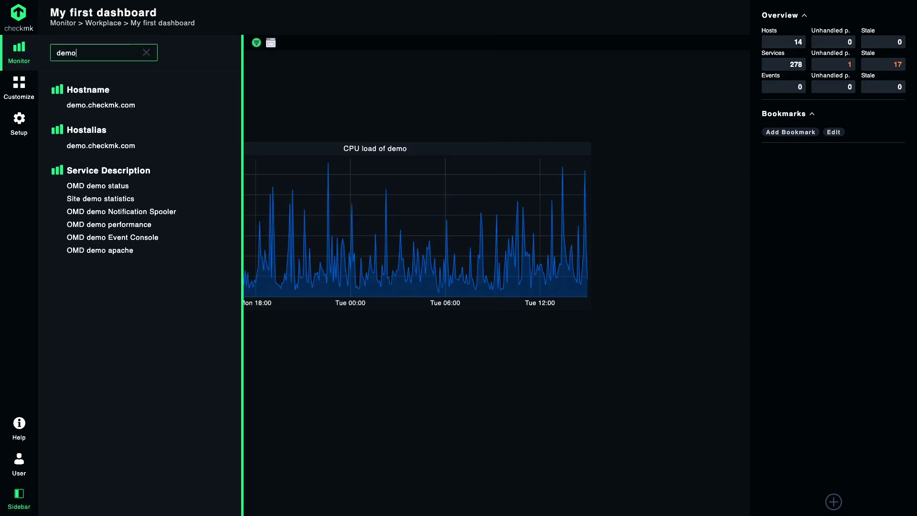
click(118, 105)
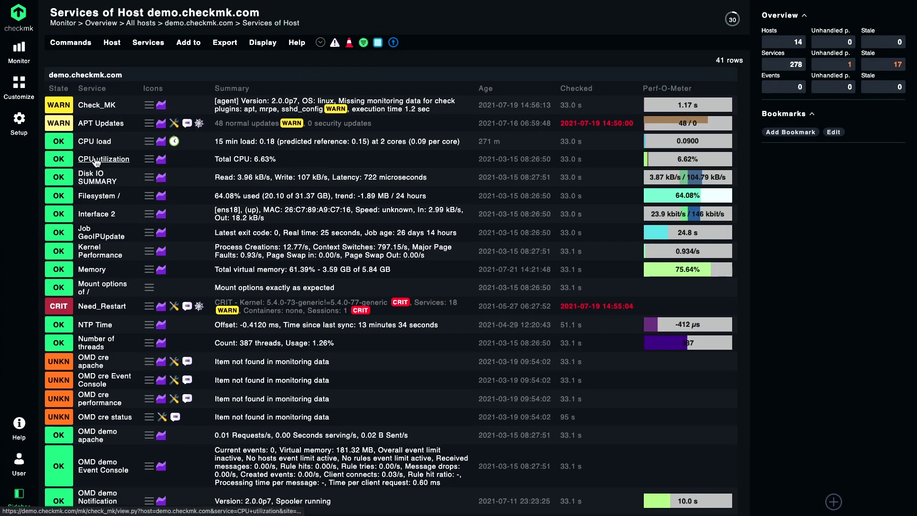
click(97, 159)
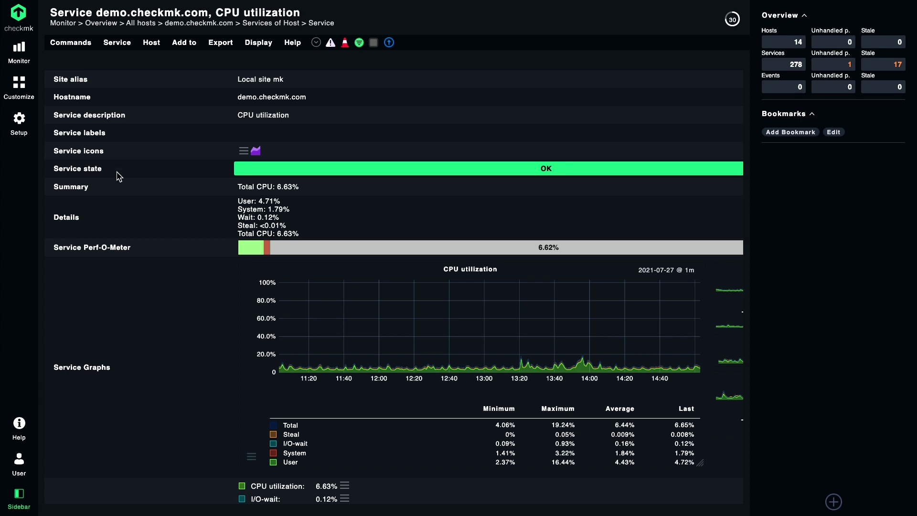
- Return to the dashboard "My first dashboard"
click(18, 57)
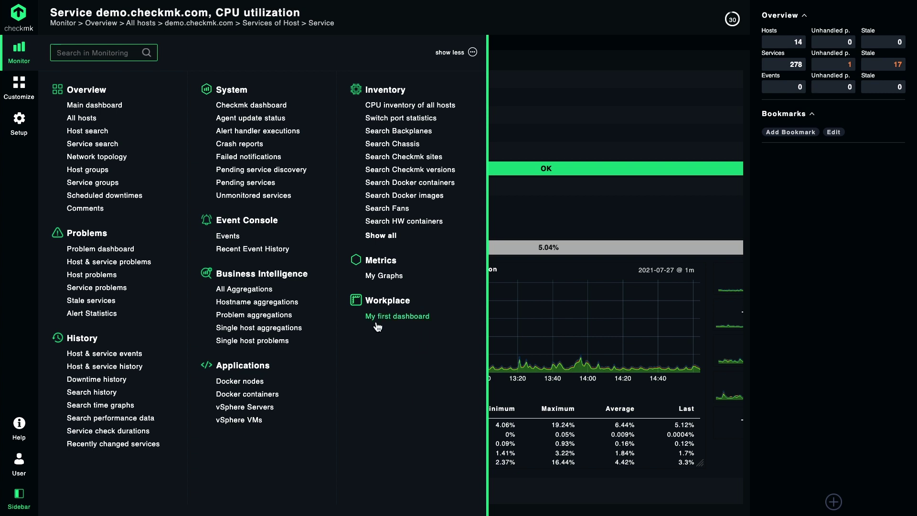
click(406, 321)
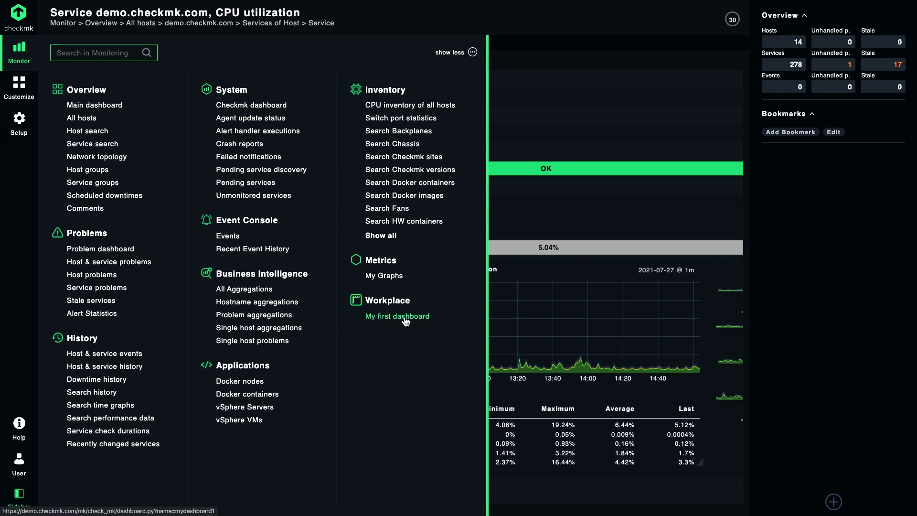
click(405, 317)
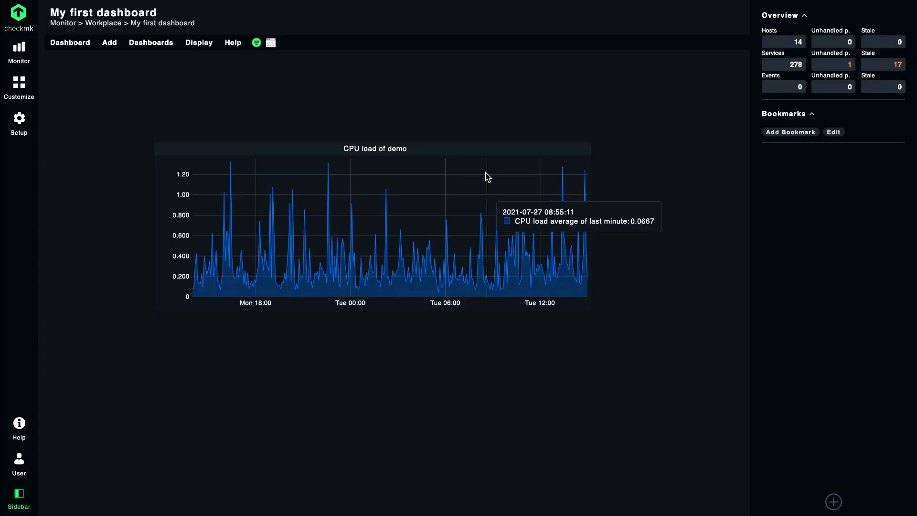
- Start a new Performance graph element on the dashboard and filter it to the hostname demo.checkmk.com
click(110, 46)
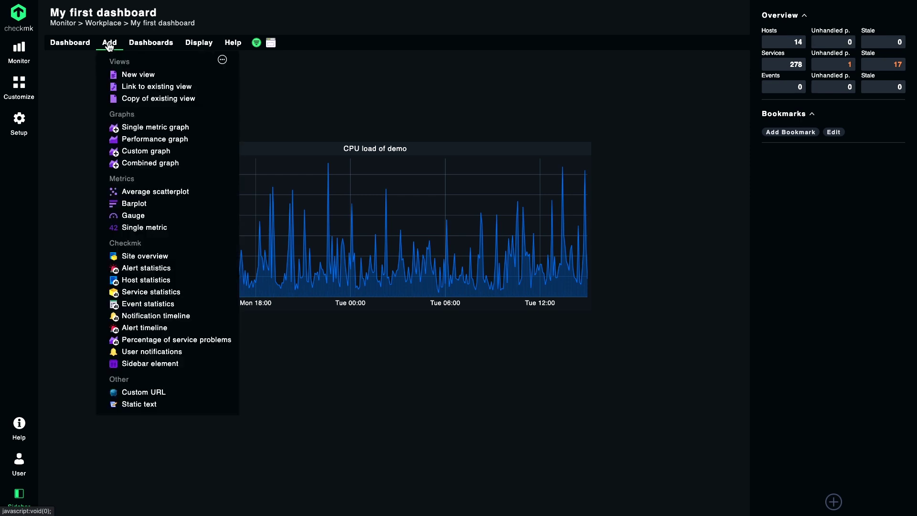
click(163, 144)
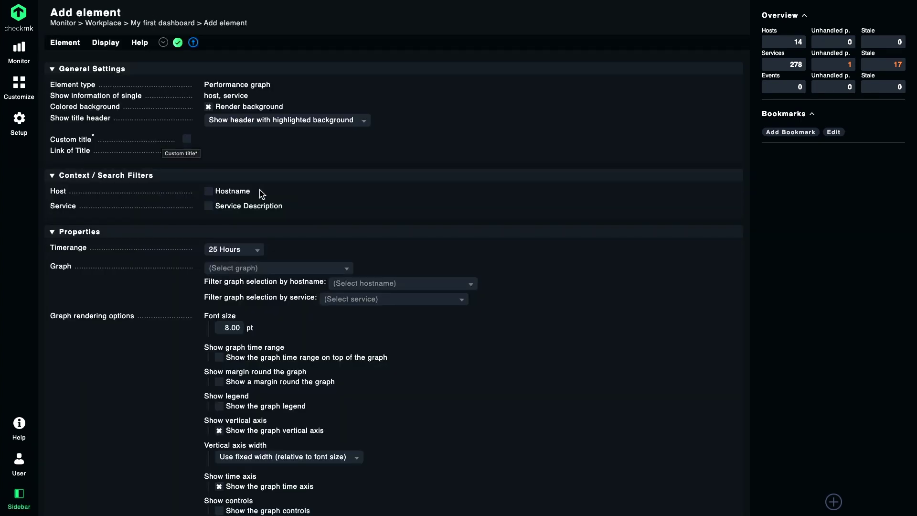
click(212, 192)
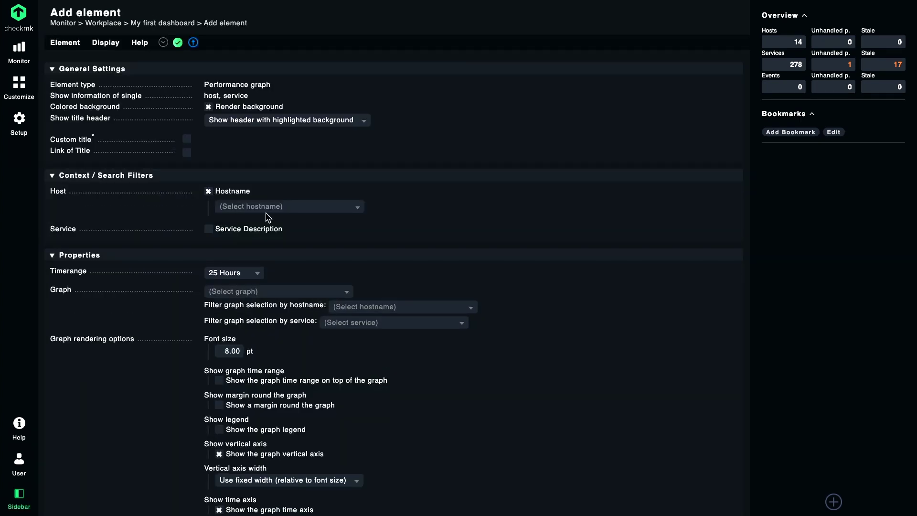
click(280, 208)
text(demo)
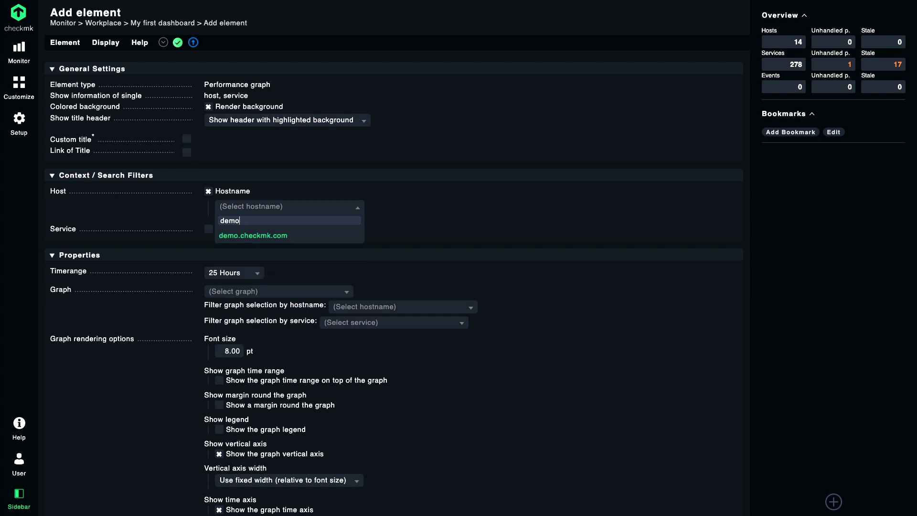
click(292, 235)
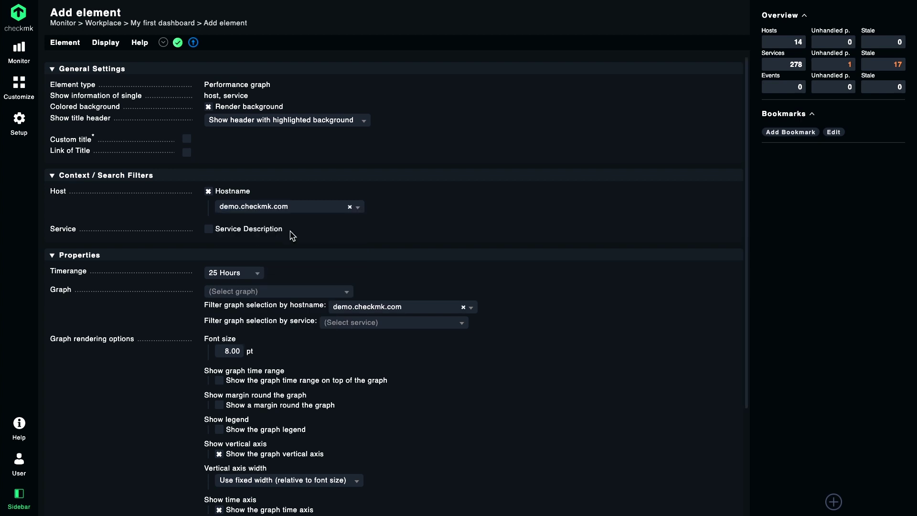
- Enable the service description filter for the new performance graph and set it to CPU utilization
click(213, 231)
click(247, 249)
text(CPU u)
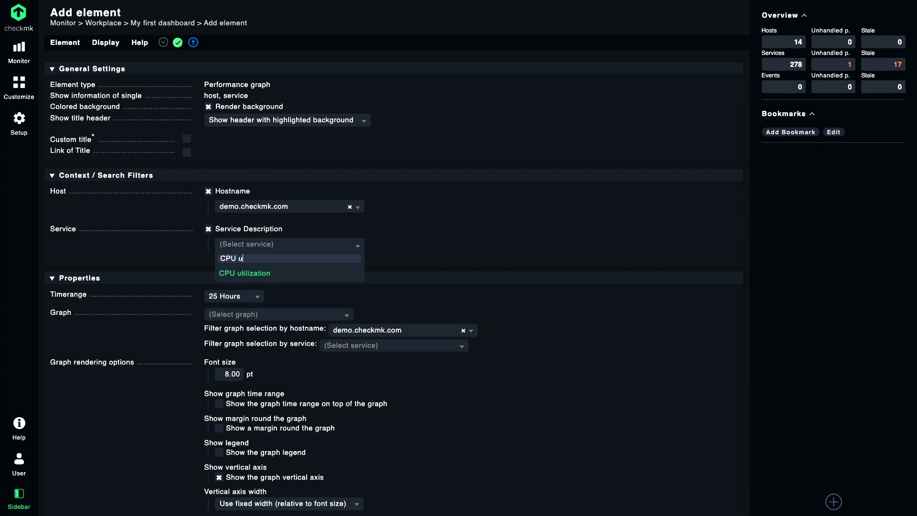
click(257, 277)
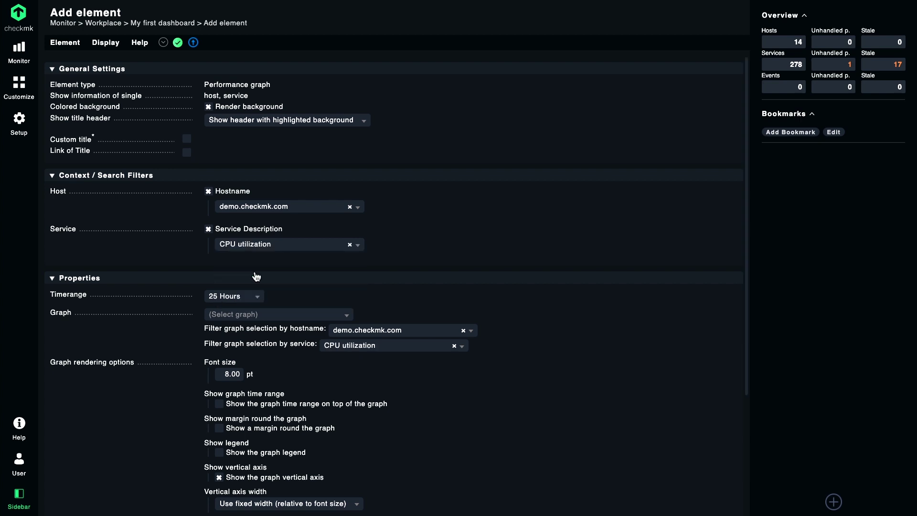
- Select the CPU utilization graph, save the element to the dashboard and finish layout editing
click(249, 316)
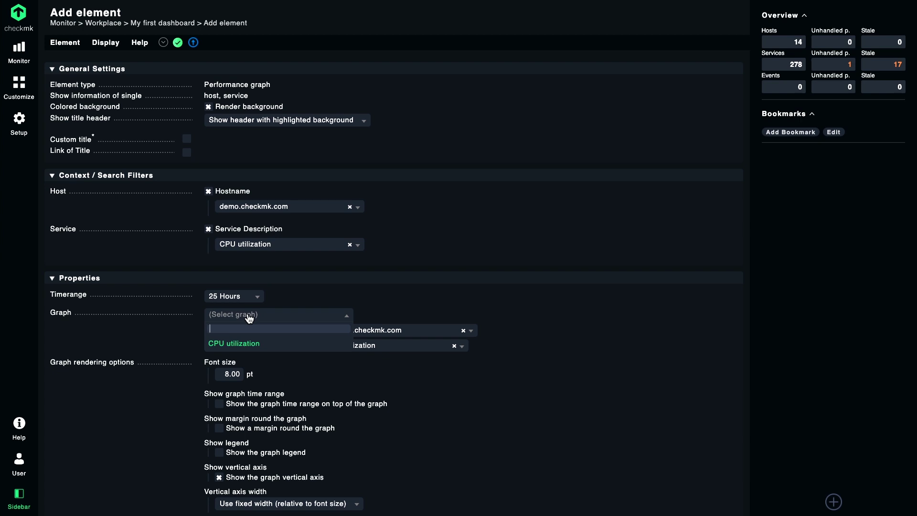
click(234, 343)
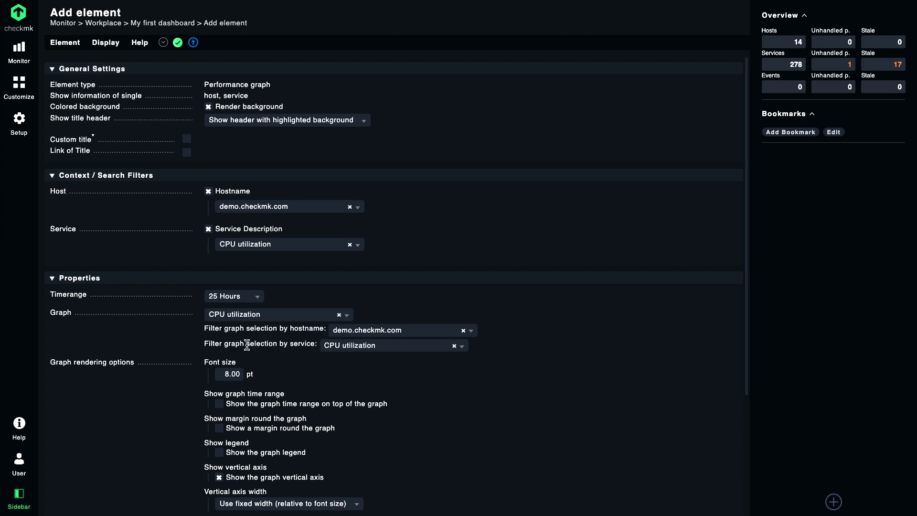
click(177, 43)
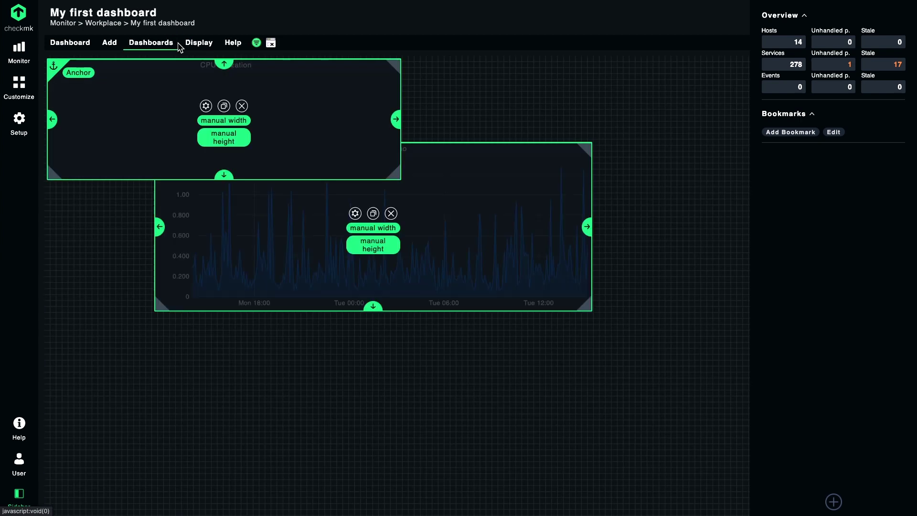
click(272, 44)
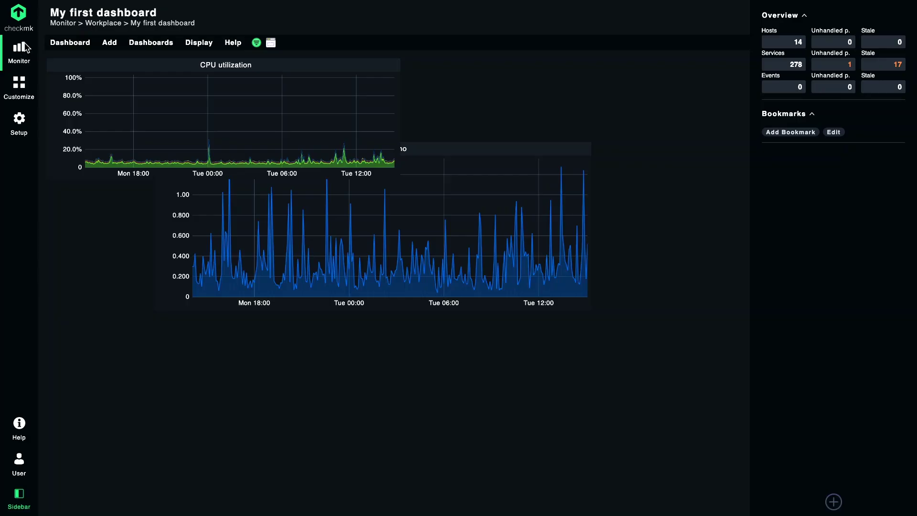
- Search monitoring for "demo", open the host demo.checkmk.com and examine the graphs of its Memory service
click(19, 50)
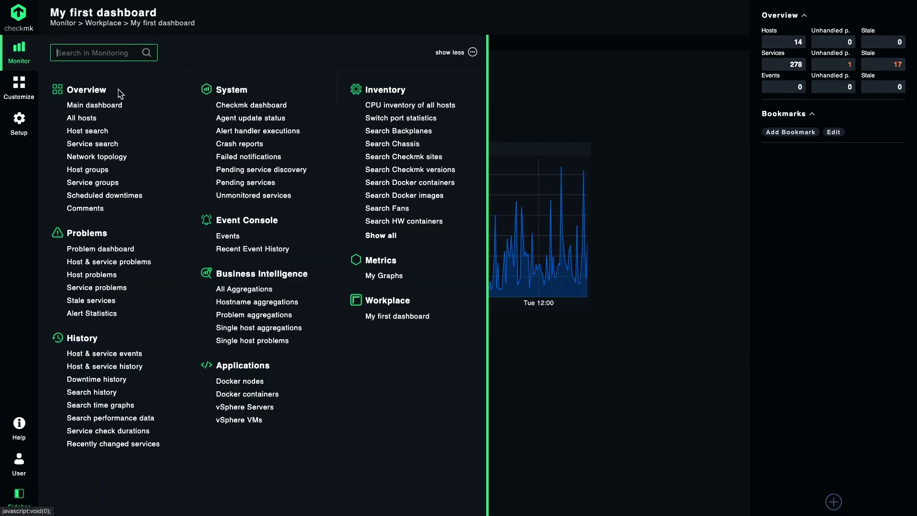
text(demo)
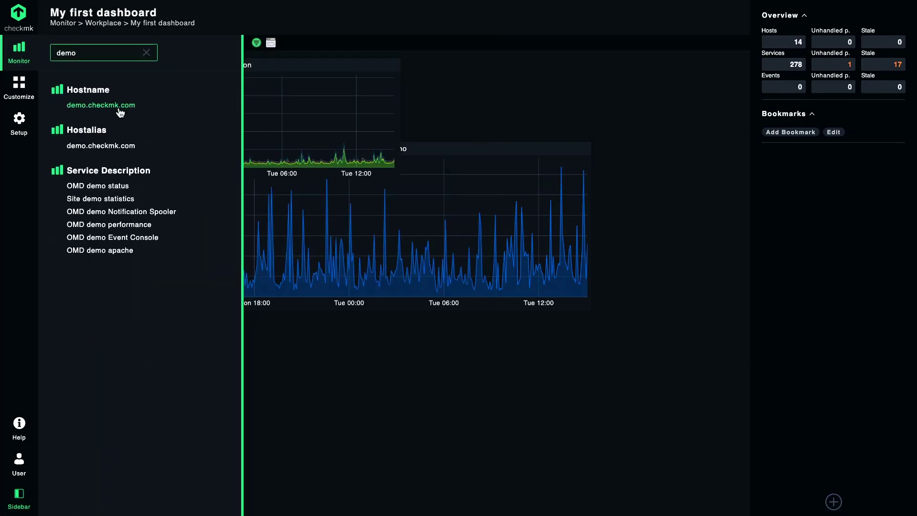
click(119, 109)
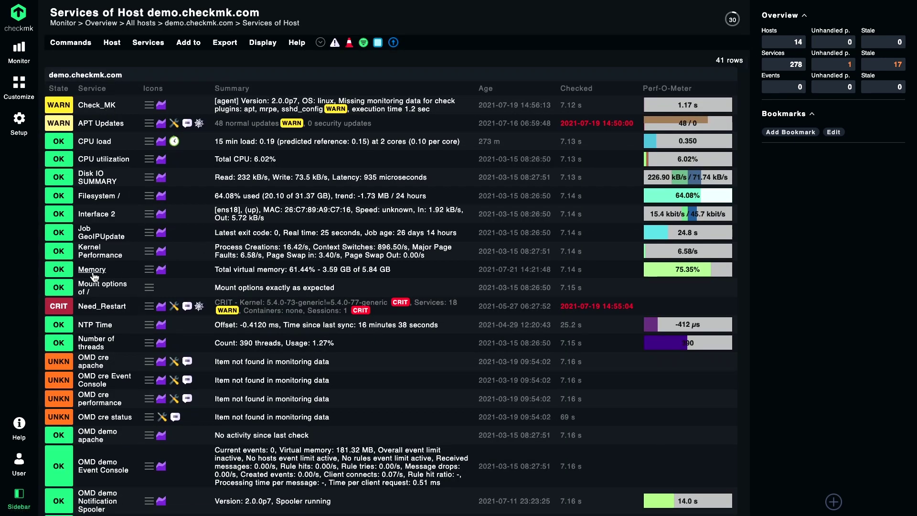
click(92, 270)
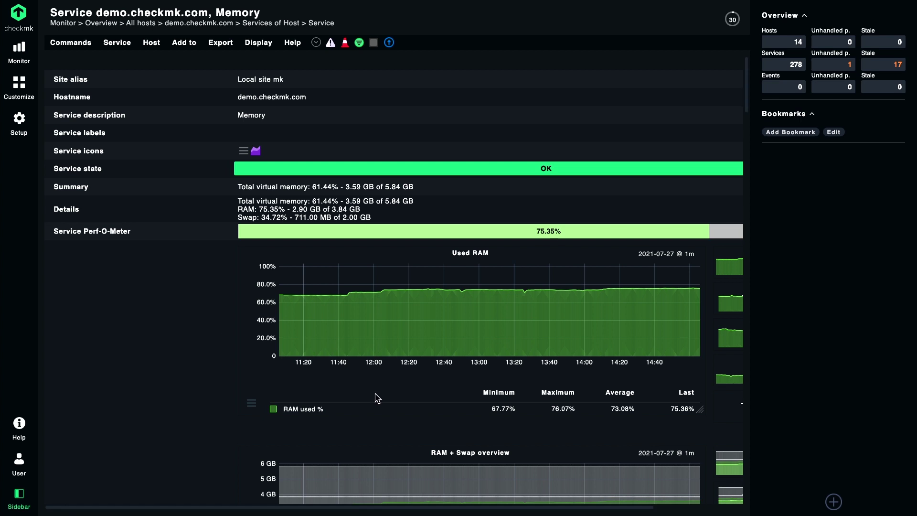
scroll(377, 398, down, 5)
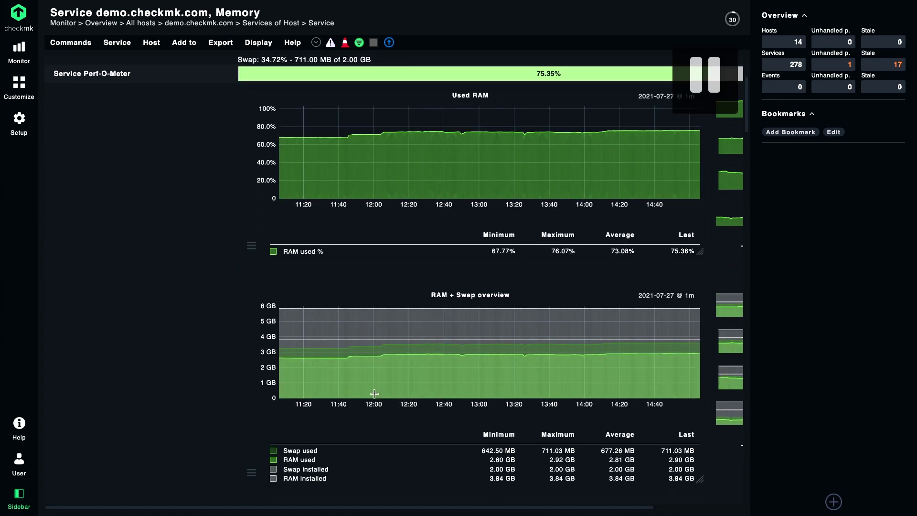
- Add the Memory service's RAM + Swap overview graph to My first dashboard, place it below the CPU load graph and finish layout editing
scroll(237, 391, down, 2)
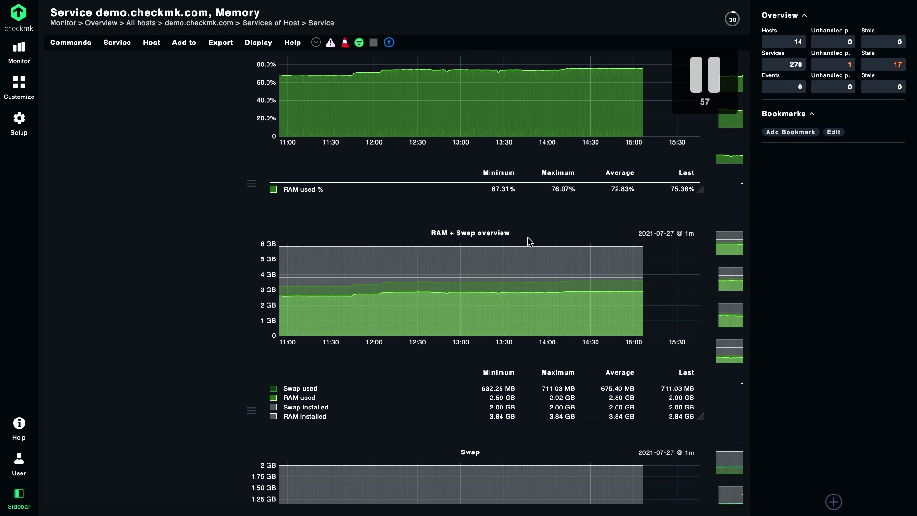
click(252, 412)
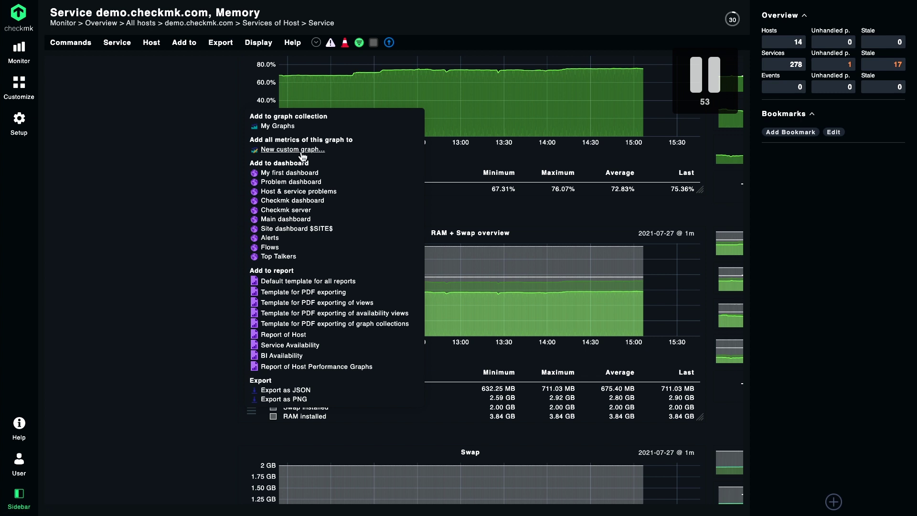
click(304, 174)
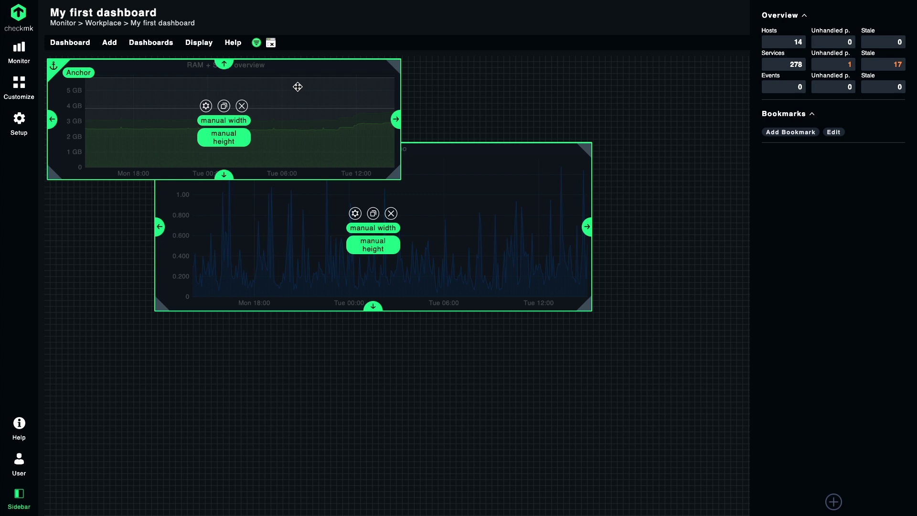
drag(284, 137, 391, 370)
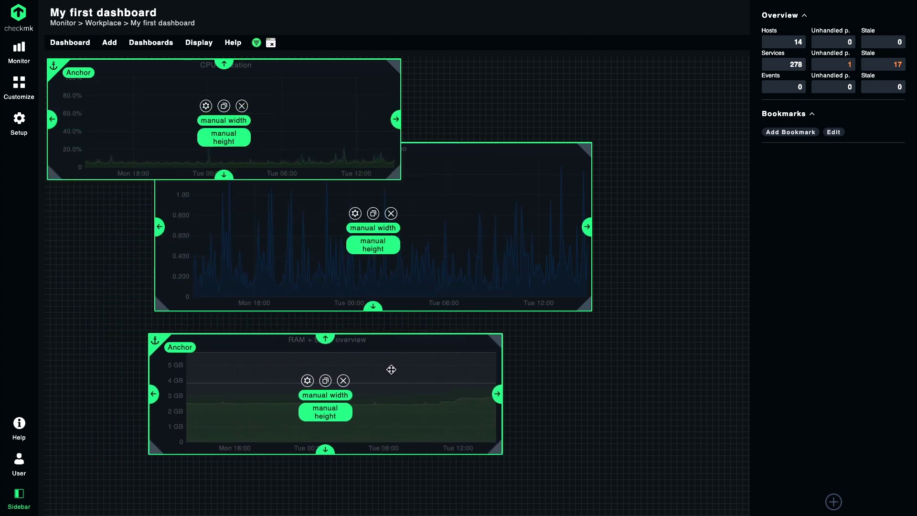
click(272, 44)
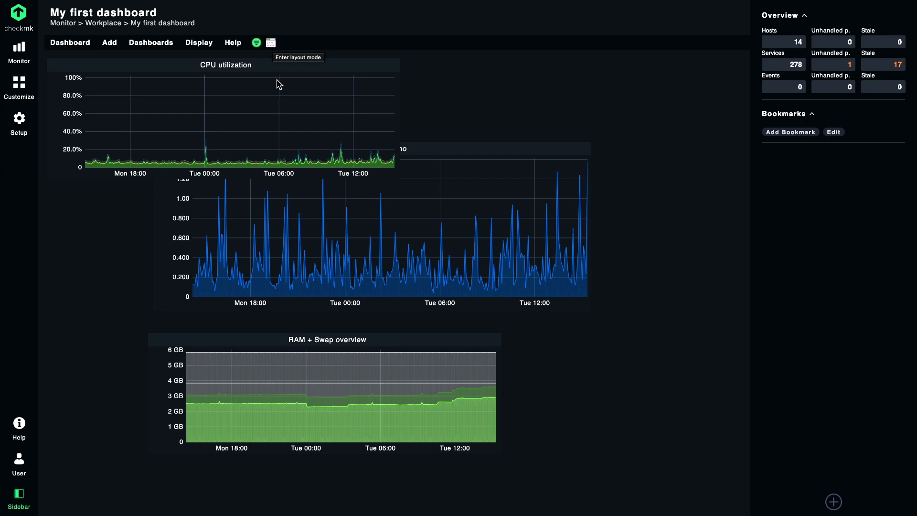
- Start a new Single metric element on the dashboard and filter it to the hostname demo.checkmk.com
click(106, 44)
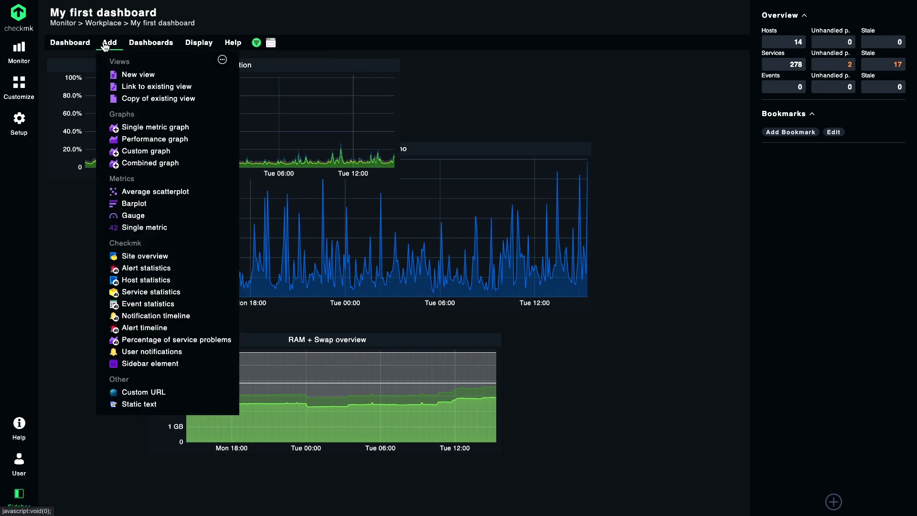
click(145, 227)
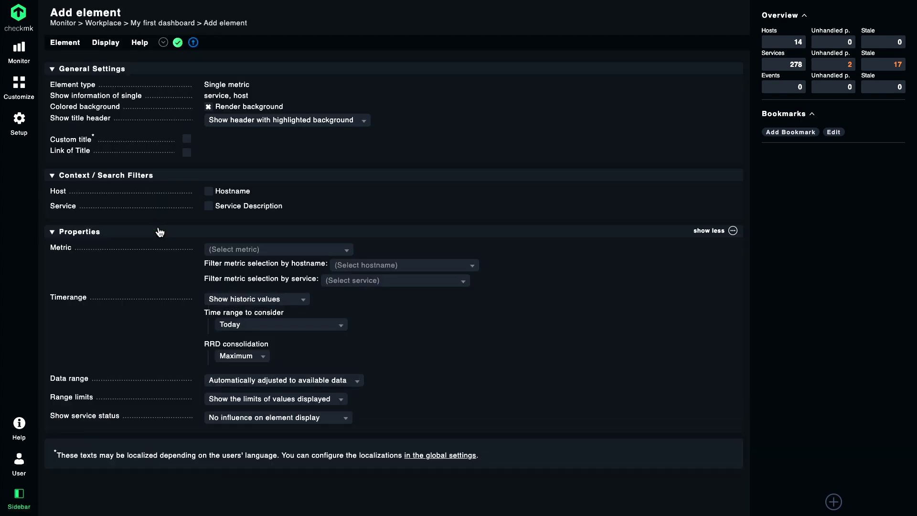
click(209, 191)
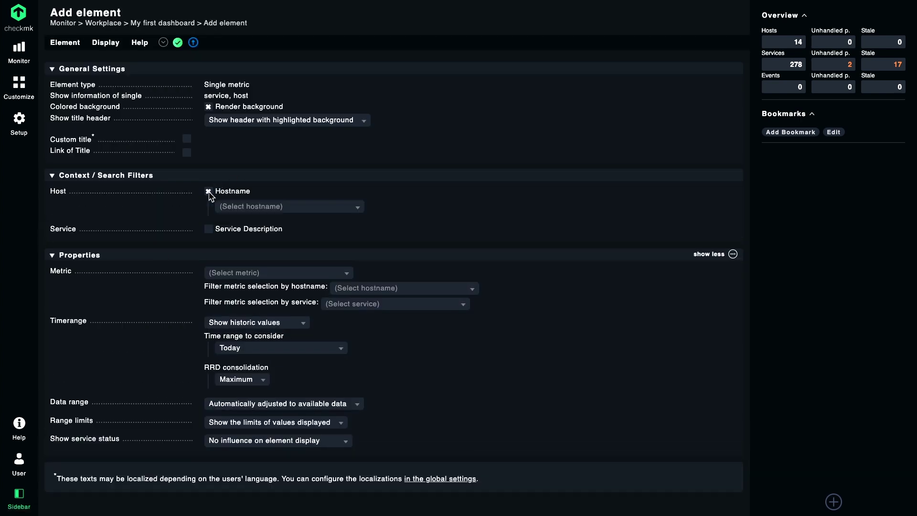
click(251, 206)
text(demo)
key(Return)
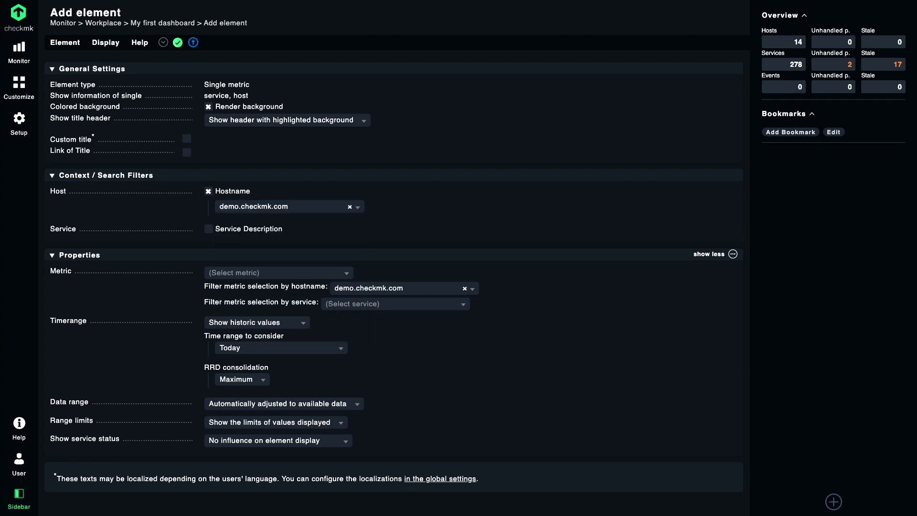
- Filter the single metric element to the service Filesystem / and choose the metric Used filesystem space %
click(209, 229)
click(292, 244)
text(File)
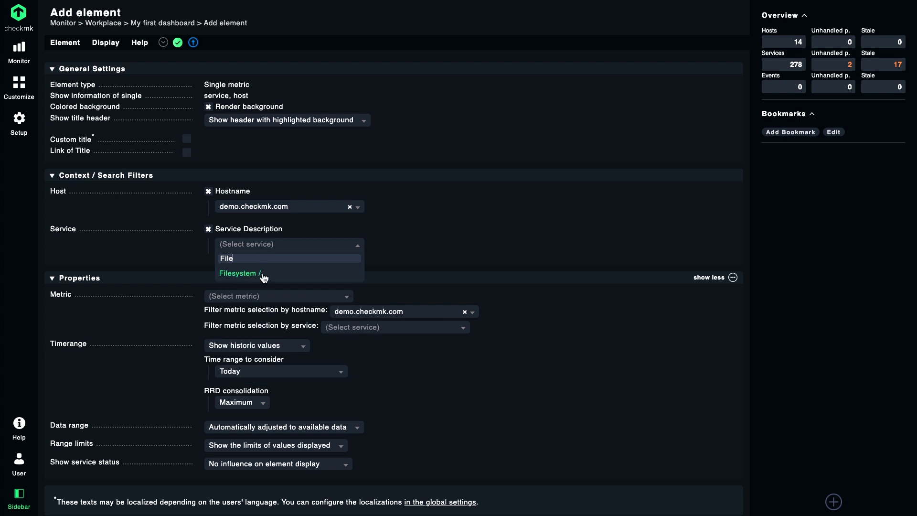
click(262, 274)
click(253, 297)
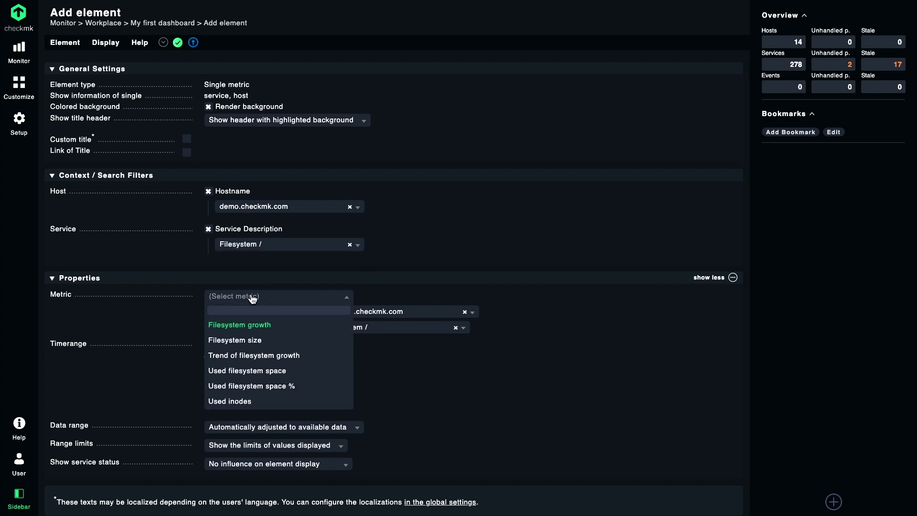
click(277, 386)
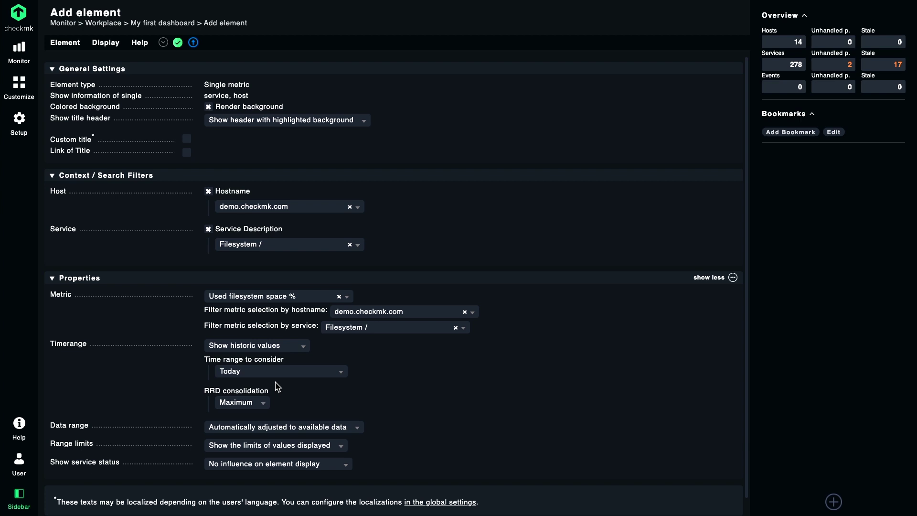
- Set the element's time range to Only show current value and save it to the dashboard
click(255, 351)
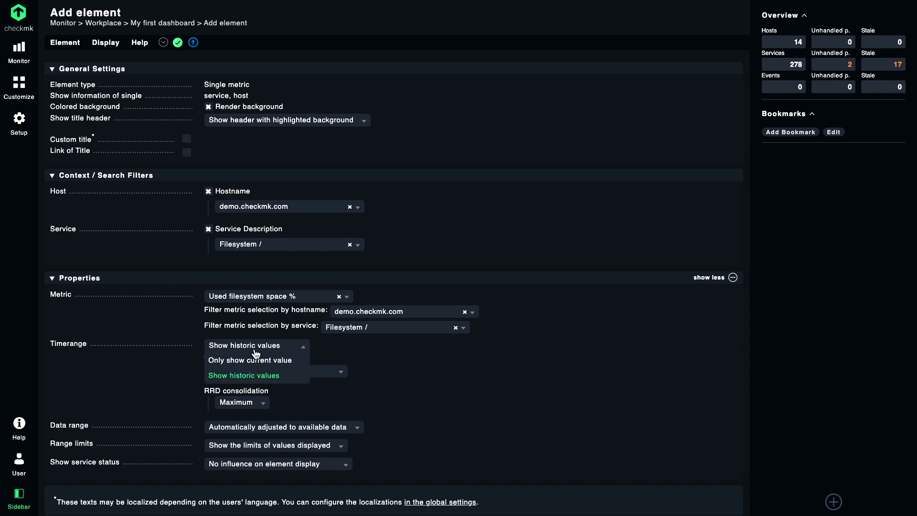
click(256, 361)
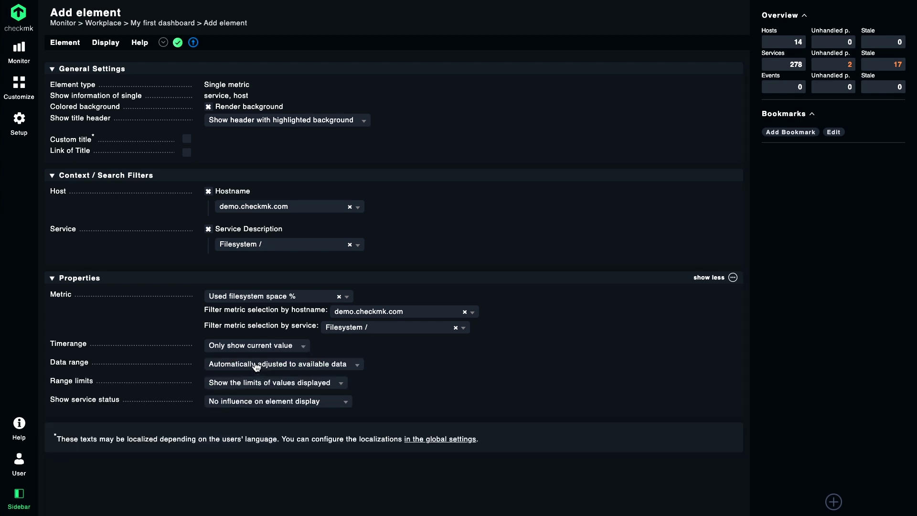
click(179, 45)
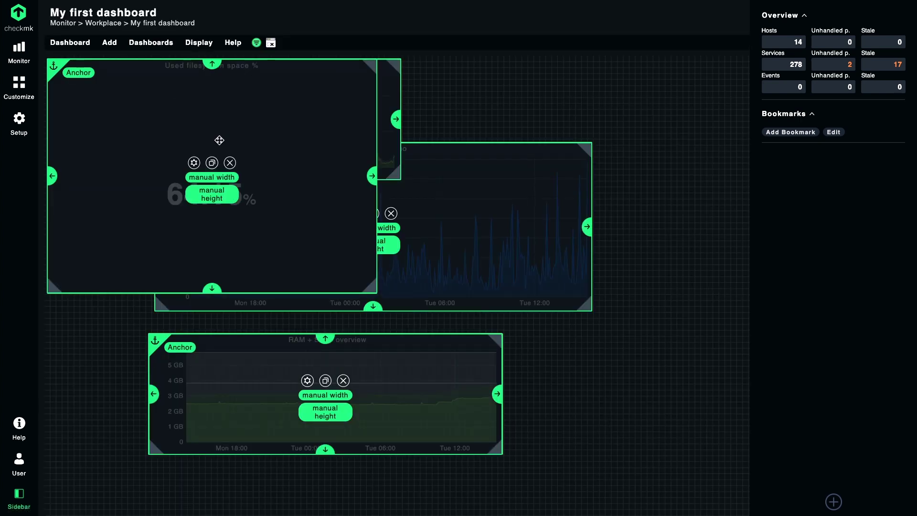
- Shrink the Used filesystem space % element, place it directly right of the CPU utilization graph and finish layout editing
drag(372, 289, 233, 154)
drag(185, 69, 548, 74)
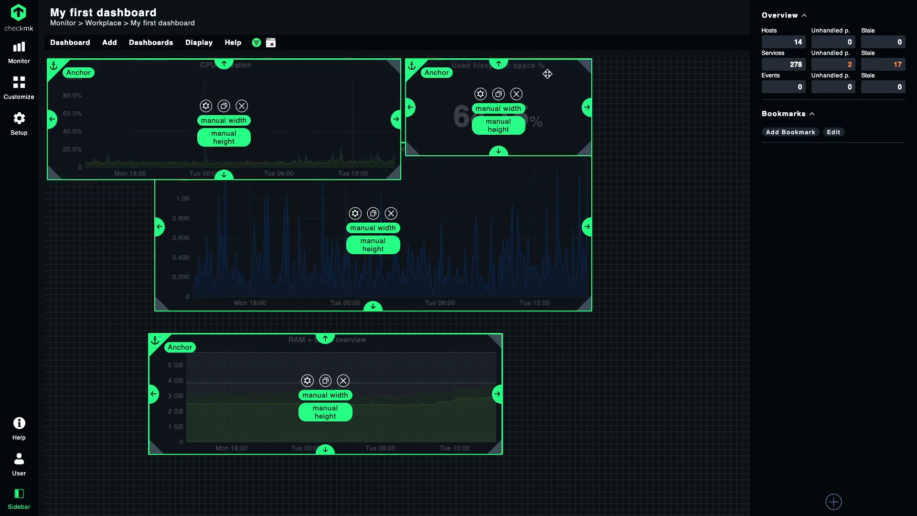
click(271, 44)
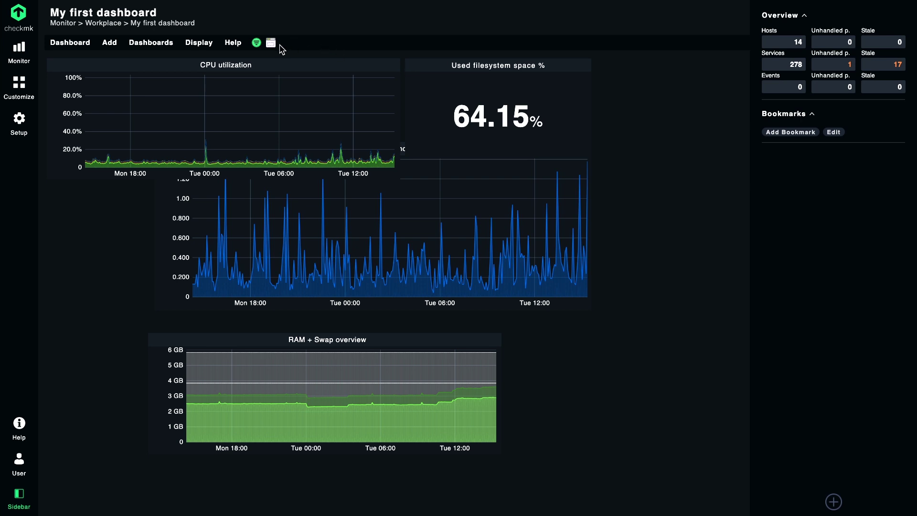
- Duplicate the Used filesystem space % element, place the copy to its right and narrow it to fit the remaining space
click(271, 43)
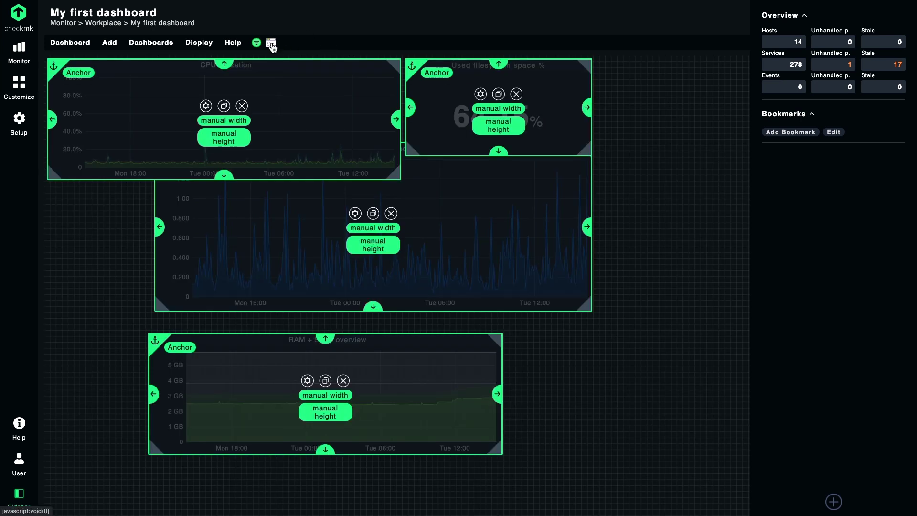
click(498, 94)
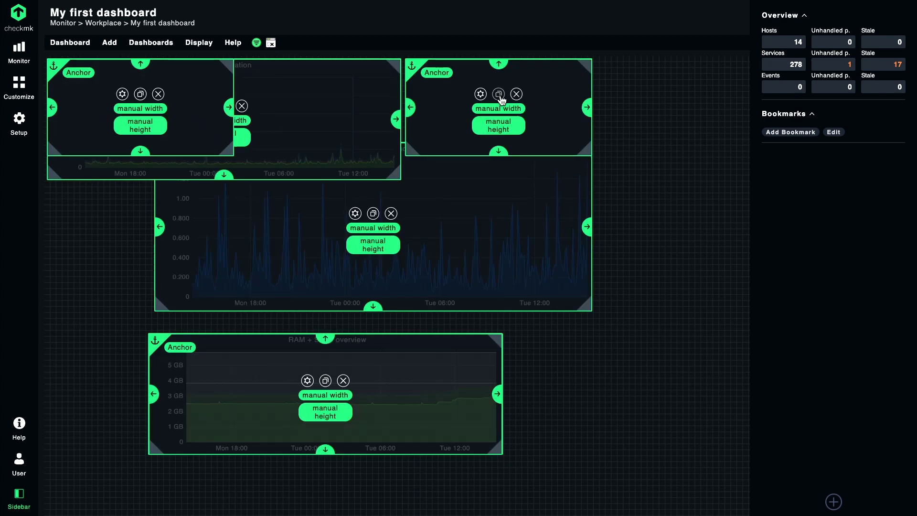
mouse_move(187, 71)
mouse_down()
mouse_move(586, 202)
mouse_move(727, 72)
mouse_up()
drag(567, 152, 600, 150)
- Edit the duplicated element and change its service description filter to Memory
click(658, 95)
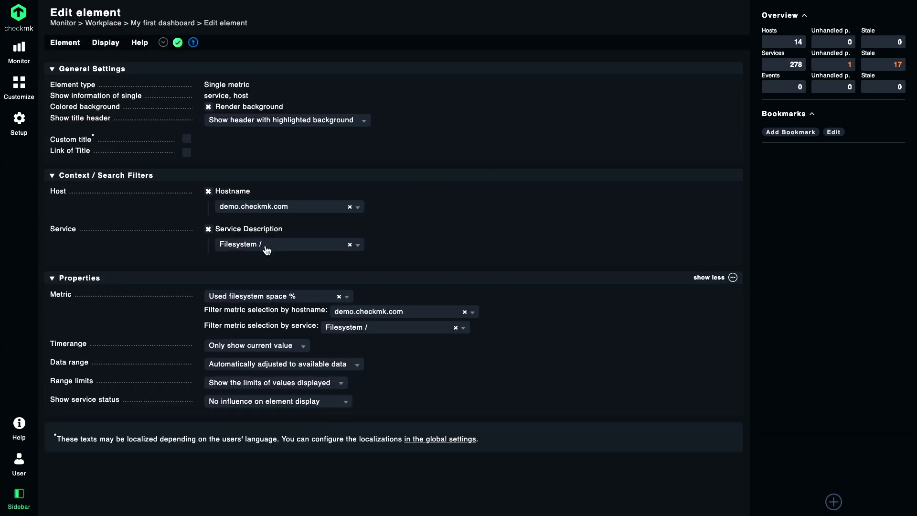
click(267, 244)
key(BackSpace)
key(BackSpace)
key(BackSpace)
key(BackSpace)
key(BackSpace)
key(BackSpace)
key(BackSpace)
key(BackSpace)
key(BackSpace)
key(BackSpace)
key(BackSpace)
key(BackSpace)
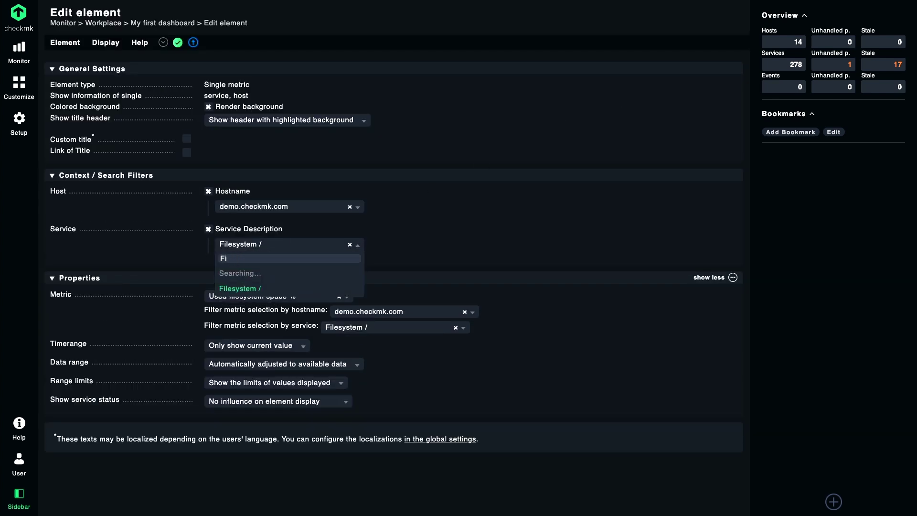
text(Mem)
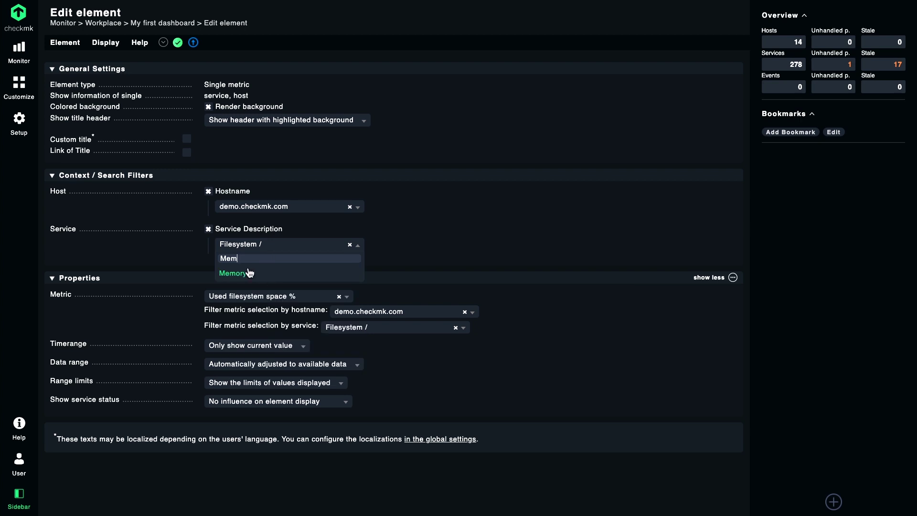
click(241, 273)
- Choose Free RAM as the duplicated element's metric and save the element
click(254, 297)
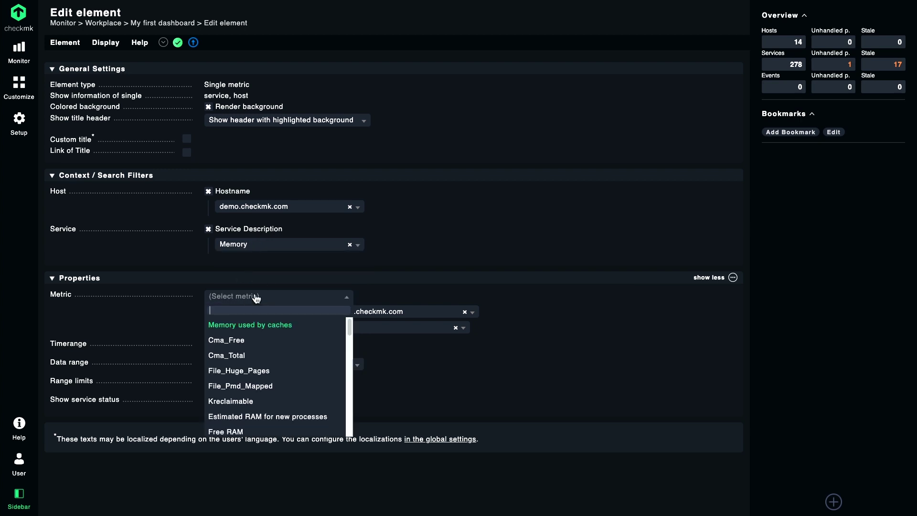
scroll(258, 406, down, 1)
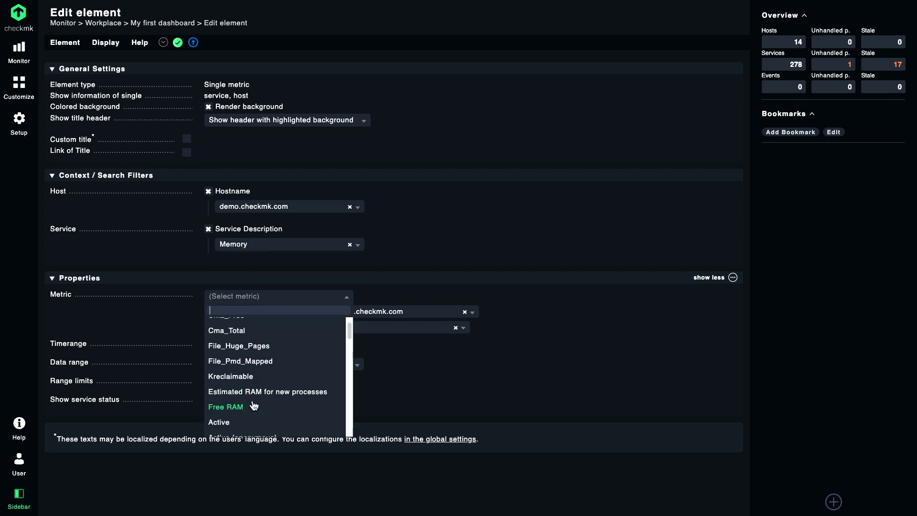
click(238, 410)
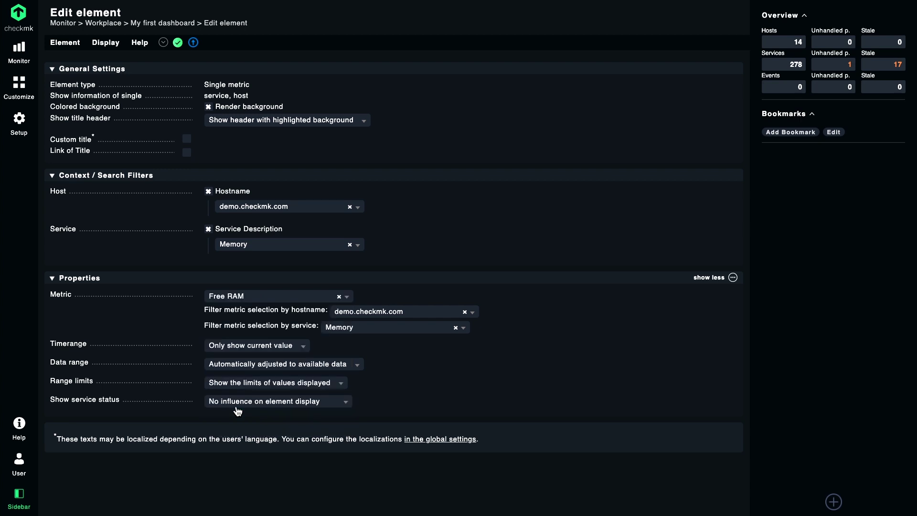
click(178, 43)
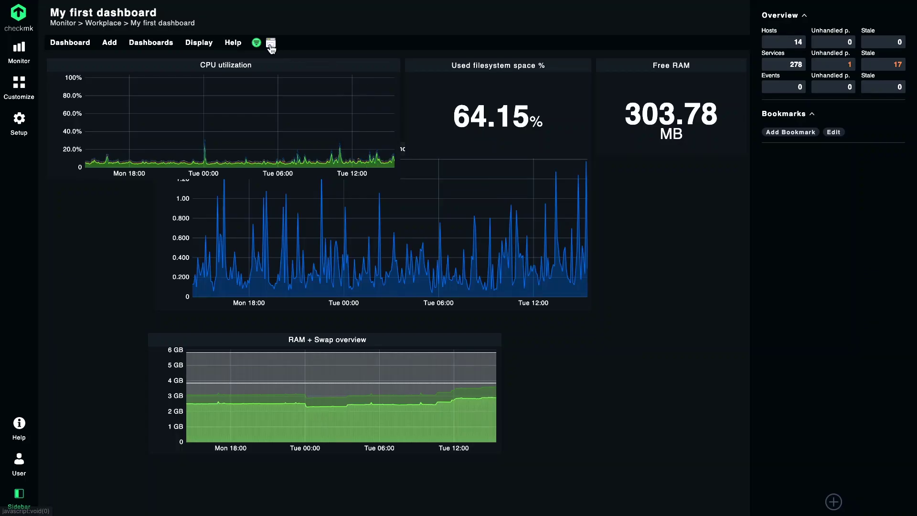
- Resume layout editing and reduce the CPU utilization graph's height to match the single metric elements beside it
click(271, 43)
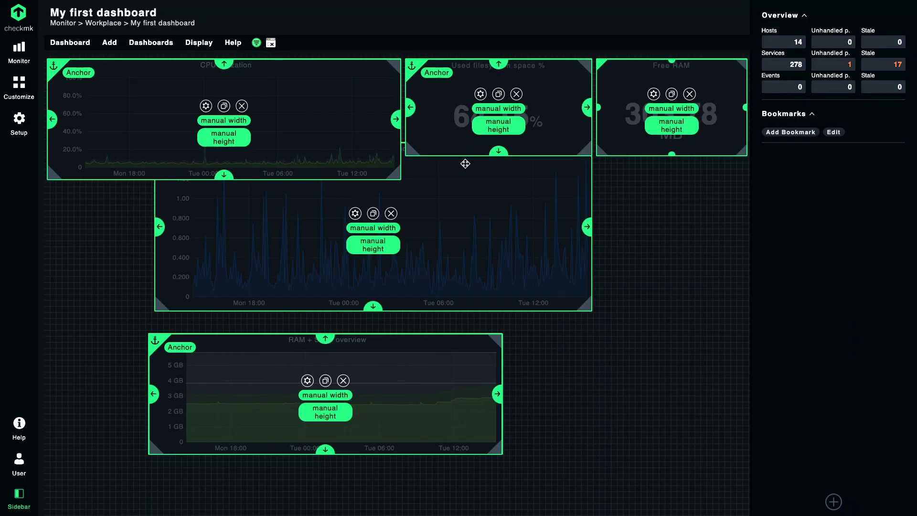
drag(225, 175, 228, 150)
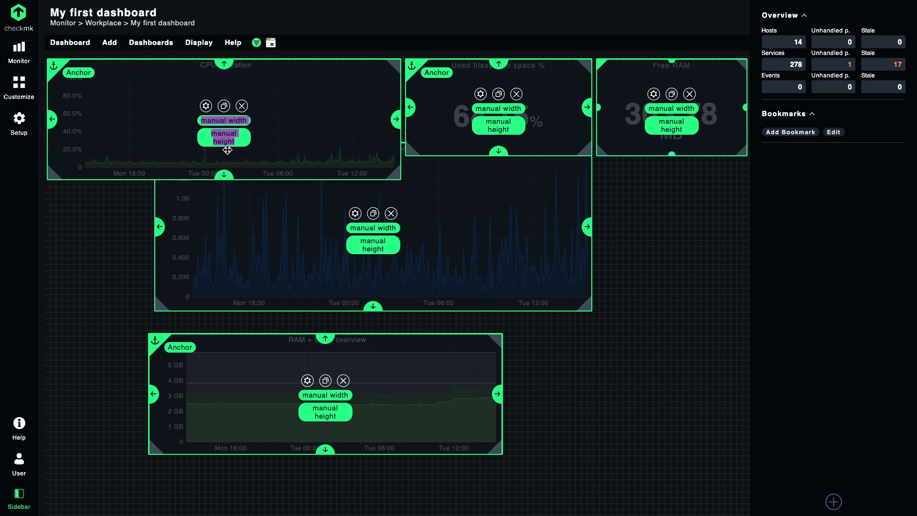
drag(261, 181, 264, 155)
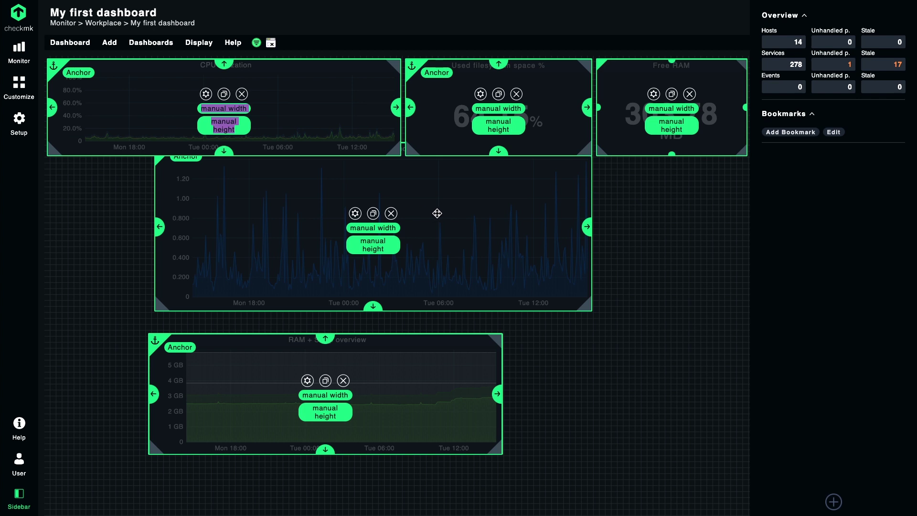
- Align the CPU load and RAM + Swap overview graphs with the dashboard's left edge, stacked below the CPU utilization graph
drag(386, 187, 276, 205)
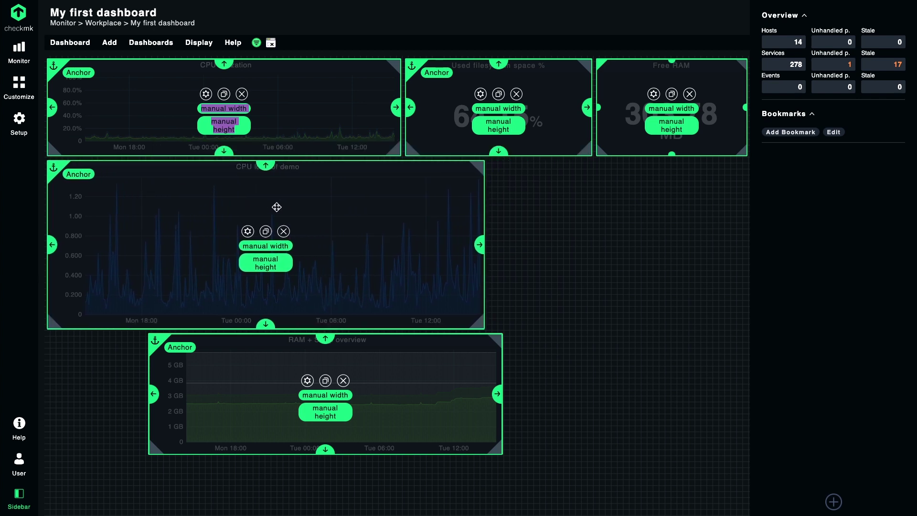
drag(288, 337, 187, 335)
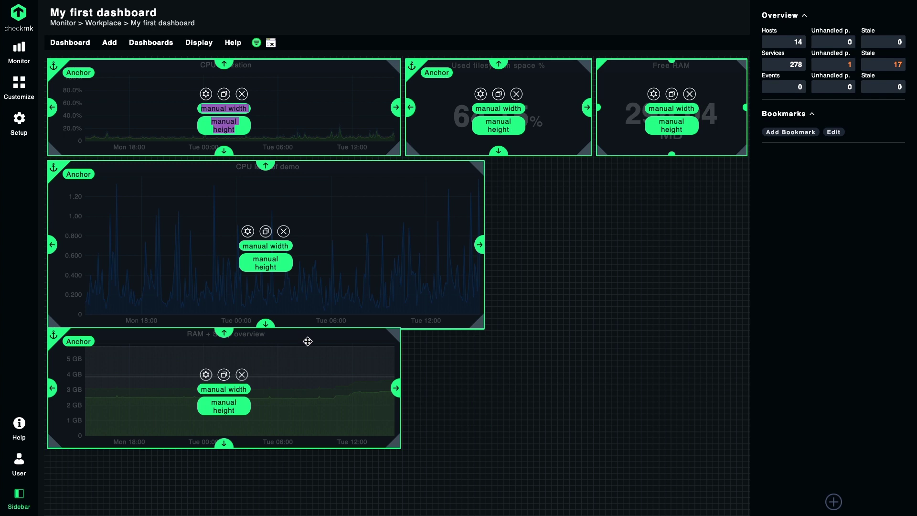
drag(308, 341, 307, 344)
- Extend the RAM + Swap overview graph to the dashboard's bottom, widen both lower graphs to full width and finish layout editing
drag(271, 456, 270, 514)
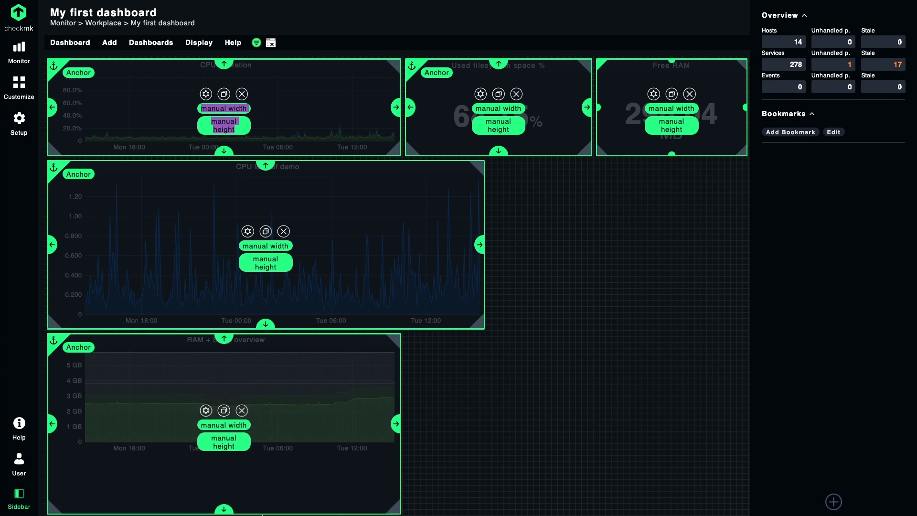
drag(402, 374, 750, 374)
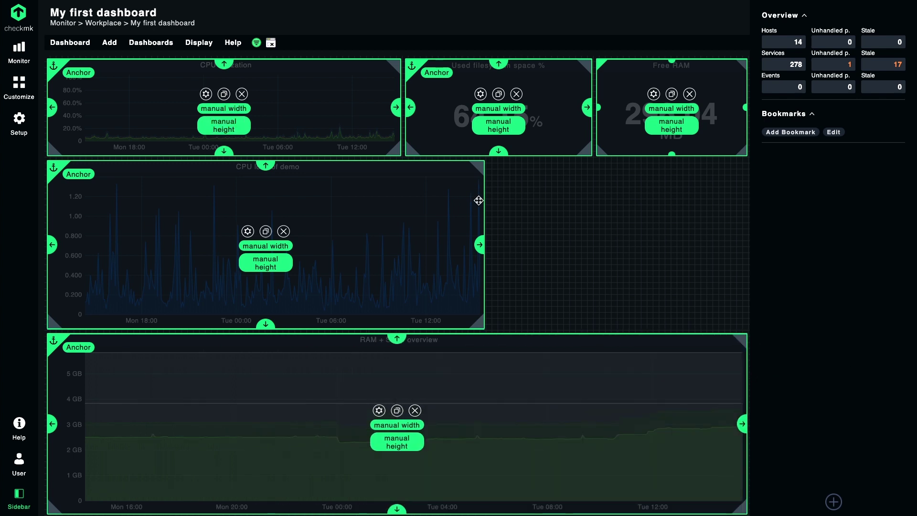
drag(496, 209, 750, 298)
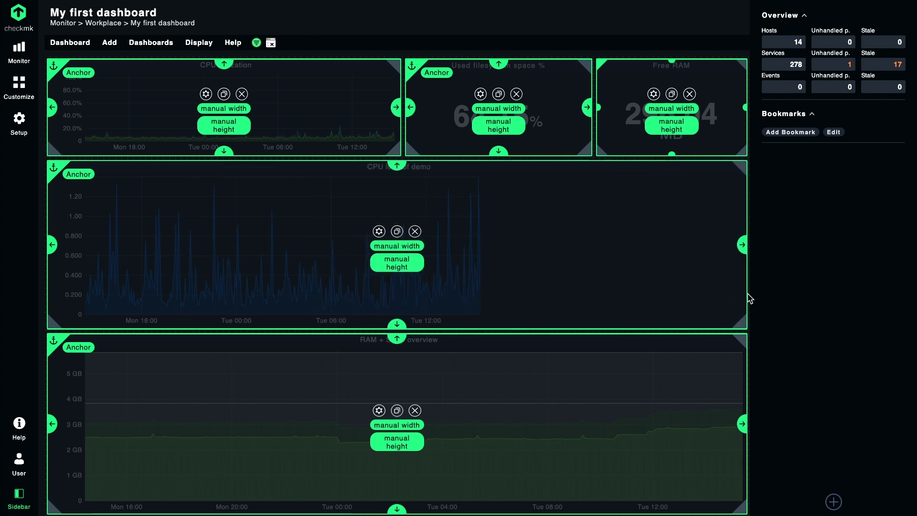
click(271, 43)
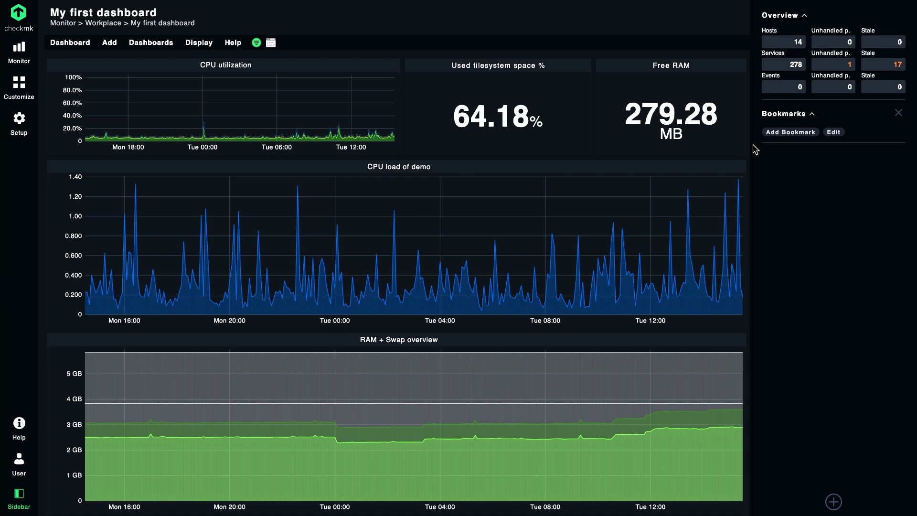
- Check how the fixed-size dashboard elements behave at different browser zoom levels and when the sidebar is toggled
key(ctrl+plus)
key(ctrl+plus)
key(ctrl+plus)
key(ctrl+plus)
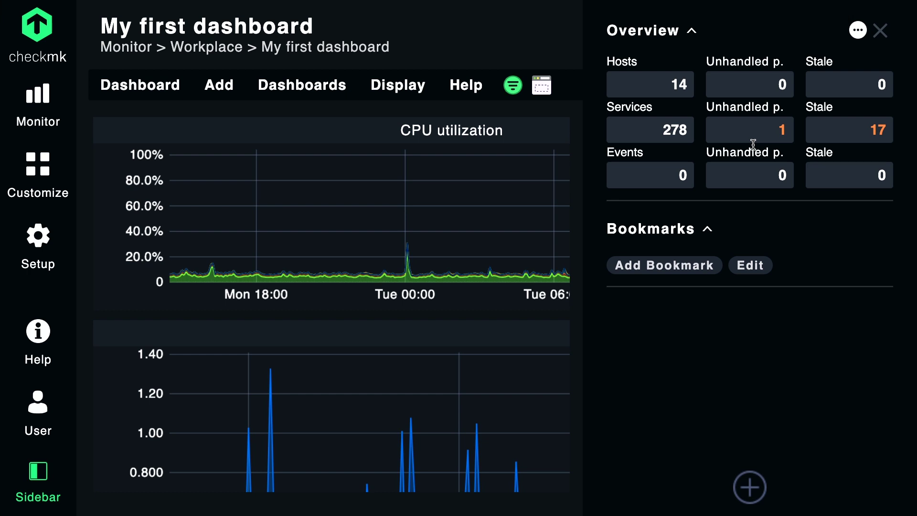
key(ctrl+minus)
key(ctrl+minus)
key(ctrl+minus)
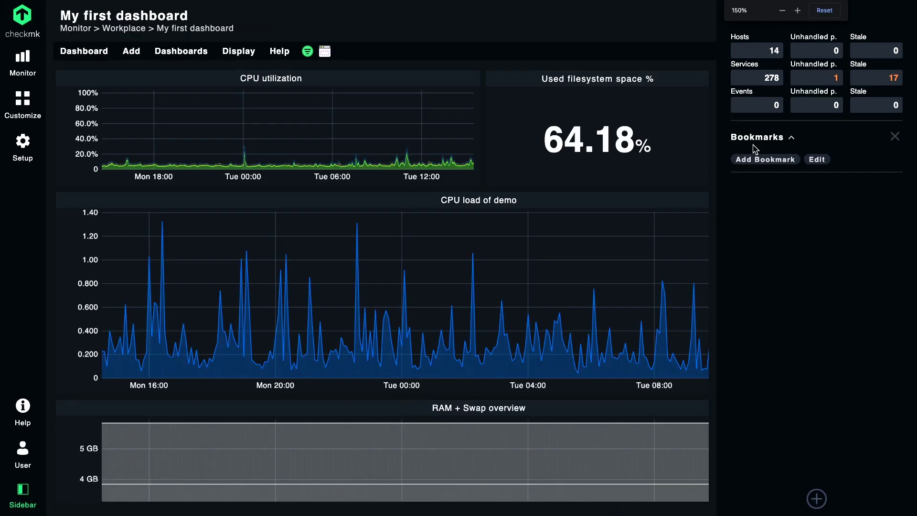
key(ctrl+minus)
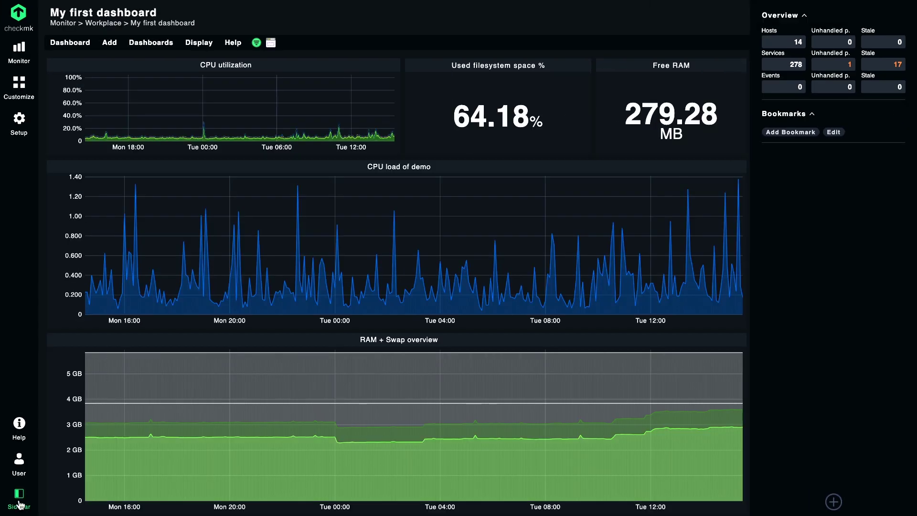
click(19, 497)
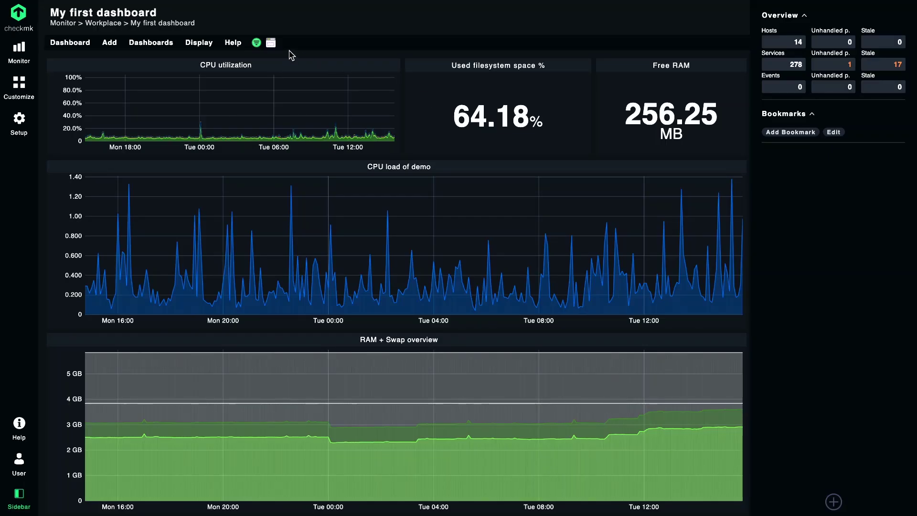
- Resume layout editing, set the RAM + Swap overview graph to auto width and hide the sidebar
click(271, 43)
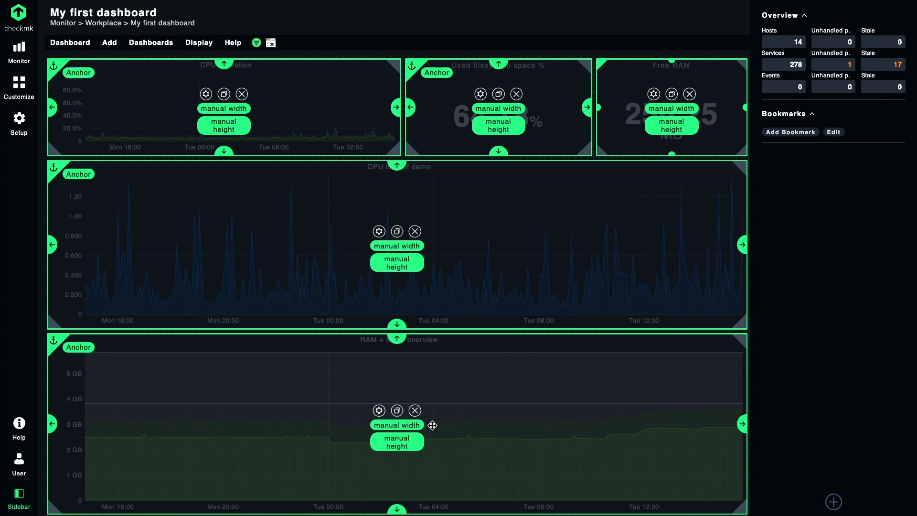
click(406, 425)
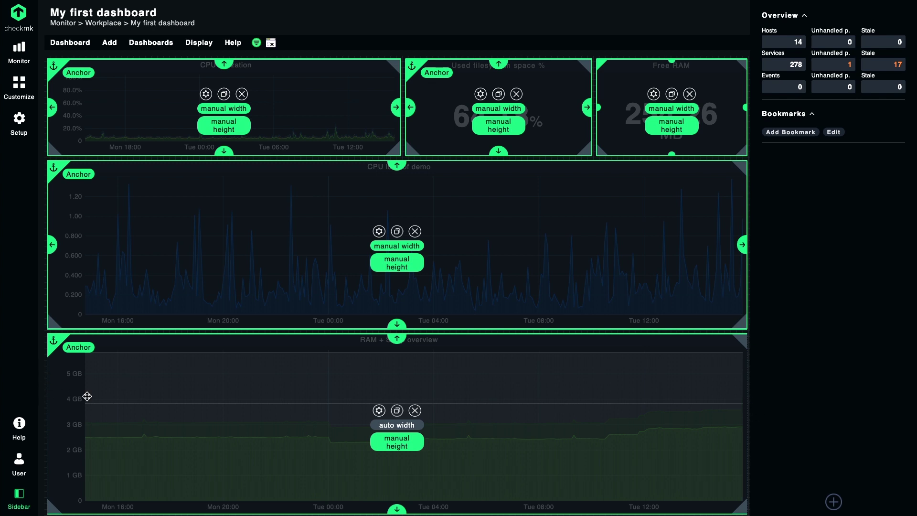
click(19, 495)
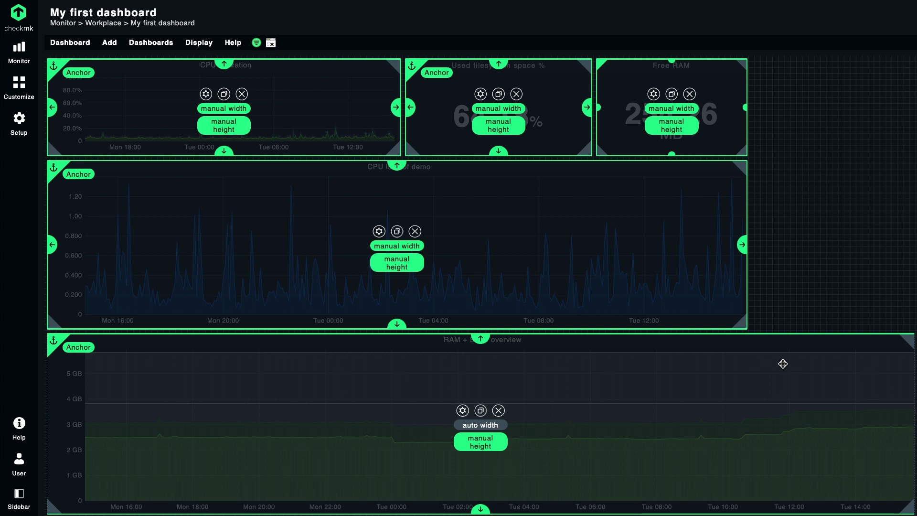
- Examine how the auto-width RAM + Swap overview graph adapts at browser zoom levels between 67% and 175%
key(ctrl+plus)
key(ctrl+plus)
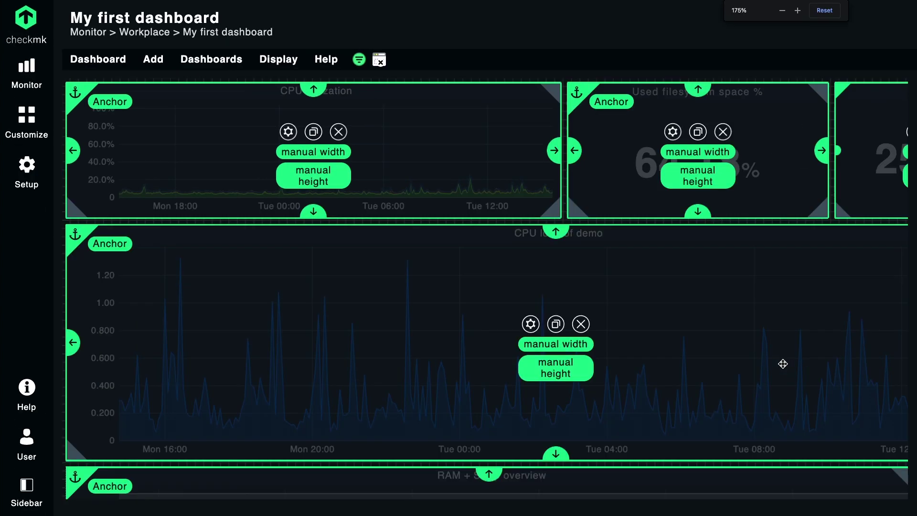
key(ctrl+minus)
key(ctrl+minus)
key(ctrl+minus)
key(ctrl+minus)
key(ctrl+minus)
key(ctrl+minus)
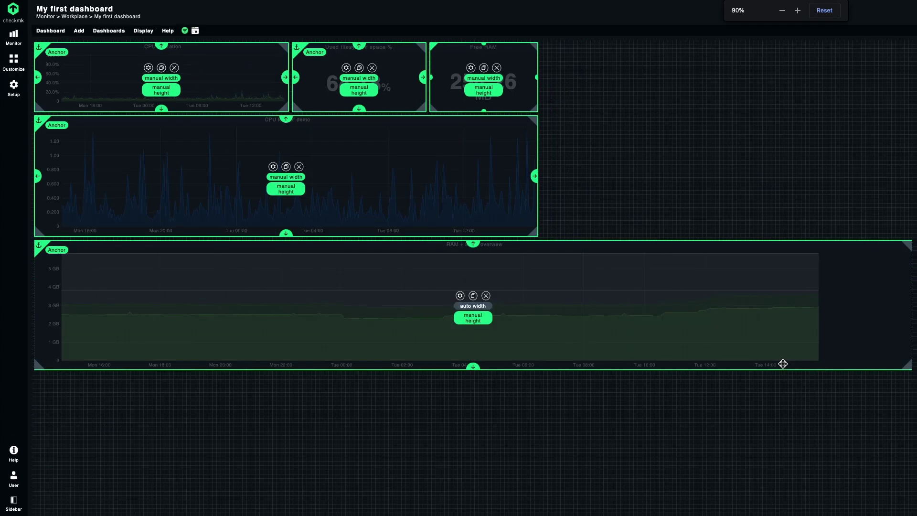
key(ctrl+minus)
key(ctrl+minus)
key(ctrl+minus)
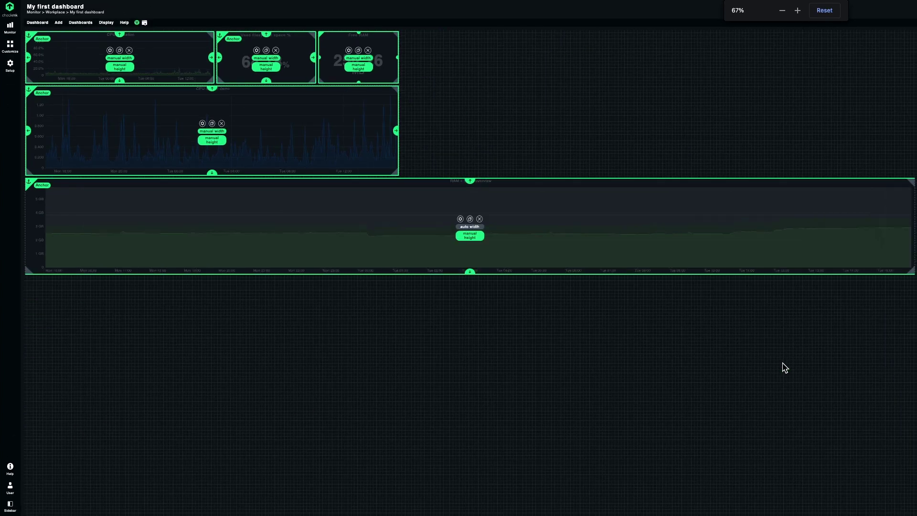
key(ctrl+plus)
key(ctrl+plus)
key(ctrl+plus)
key(ctrl+plus)
key(ctrl+plus)
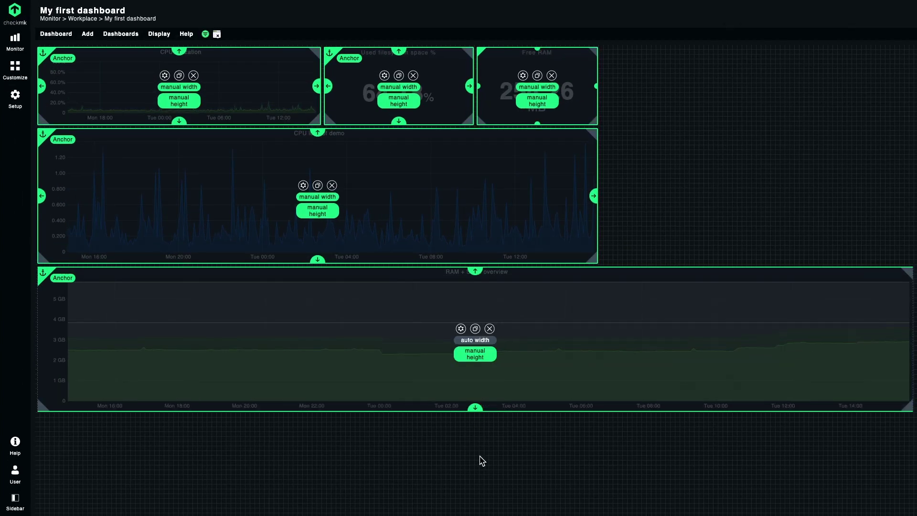
- Set the RAM + Swap overview graph to auto height and check how it fills the dashboard at another zoom level
click(479, 358)
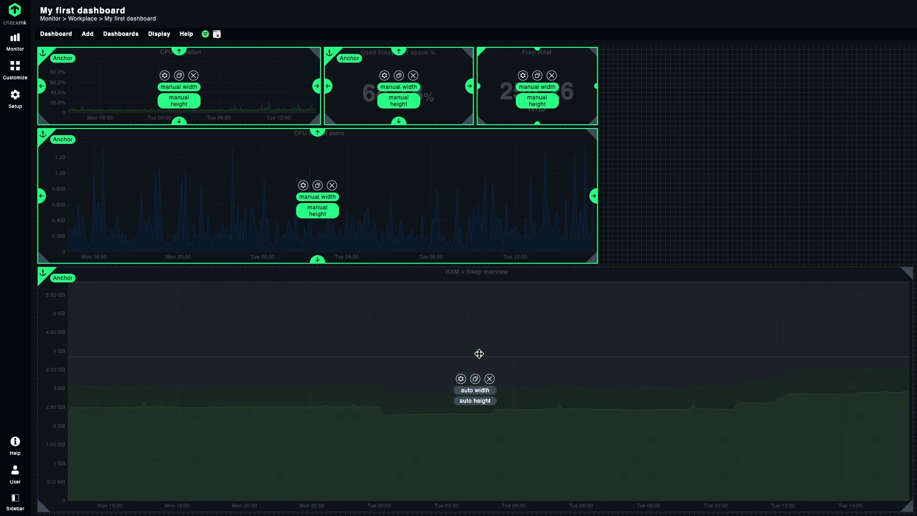
key(ctrl+minus)
key(ctrl+minus)
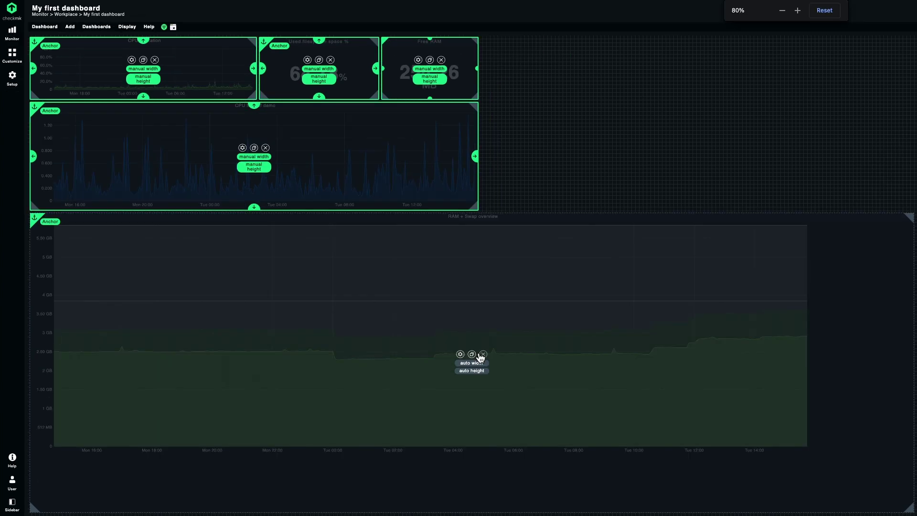
key(ctrl+plus)
key(ctrl+plus)
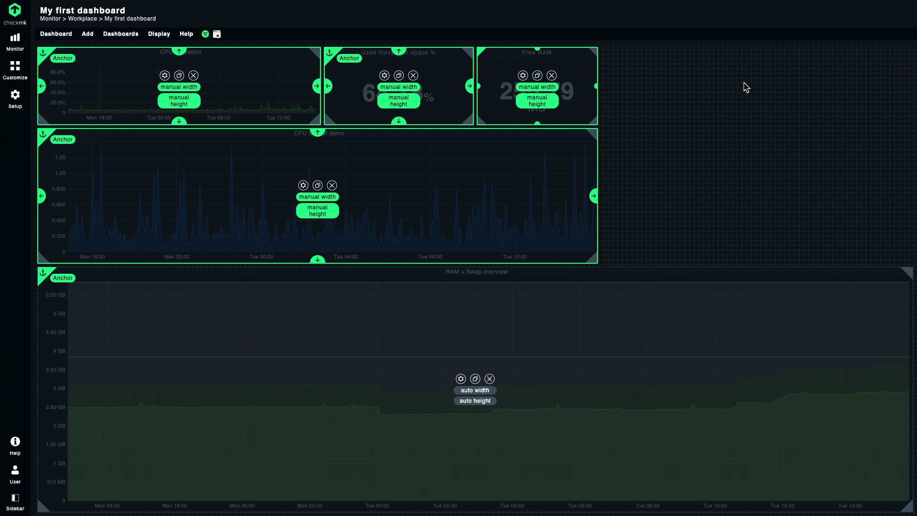
- Try placing the Free RAM element at the dashboard's right edge and check its position at other zoom levels
drag(585, 69, 905, 72)
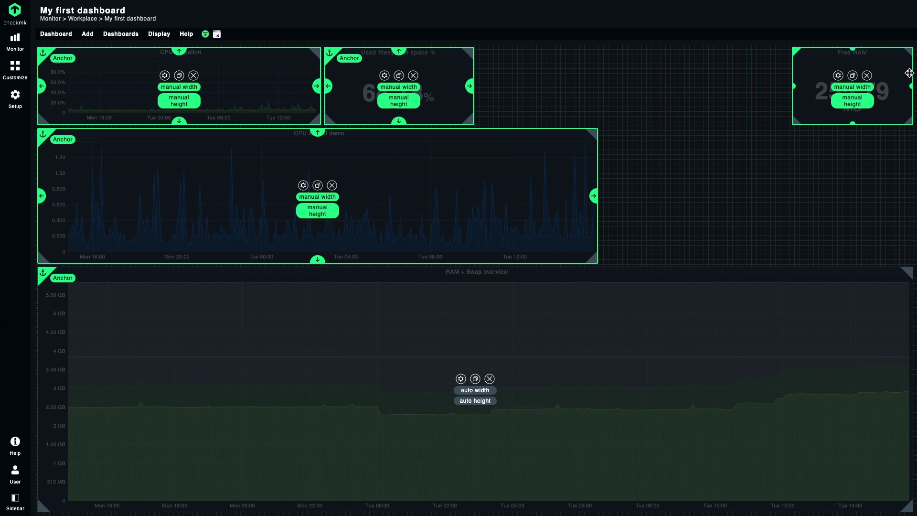
key(ctrl+plus)
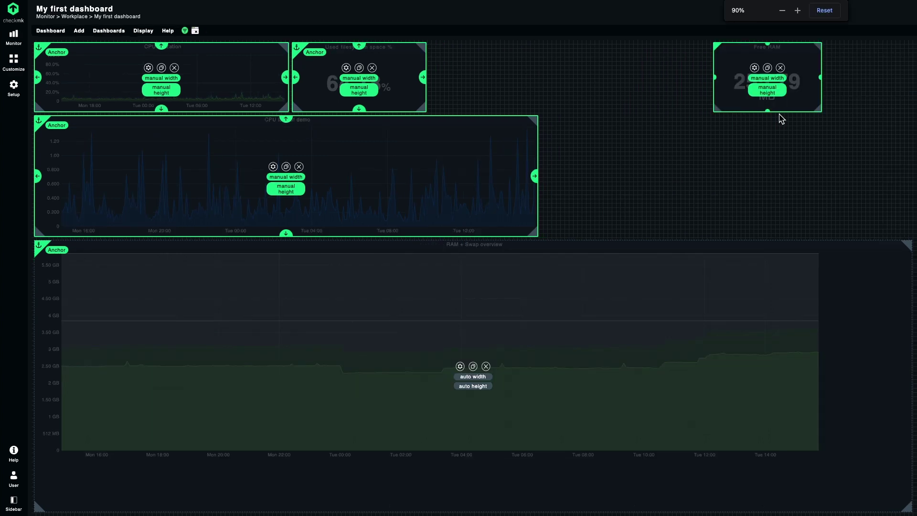
key(ctrl+plus)
key(ctrl+plus)
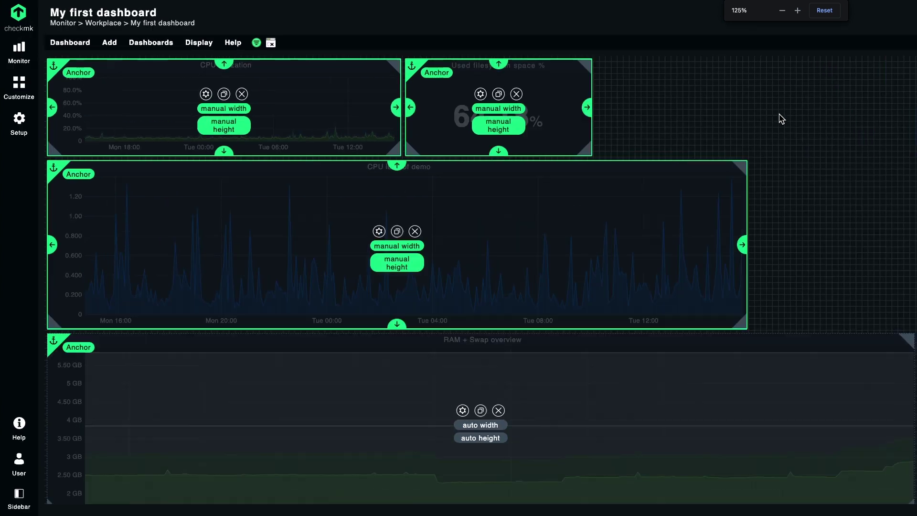
key(ctrl+minus)
key(ctrl+minus)
key(ctrl+minus)
key(ctrl+minus)
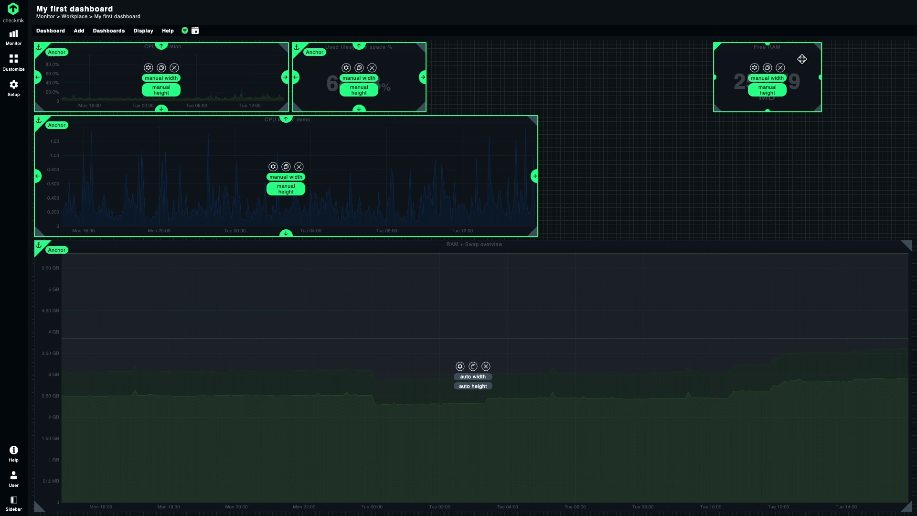
- Anchor the Free RAM element at its top-right corner and check its position at other zoom levels
click(820, 50)
key(ctrl+minus)
key(ctrl+minus)
key(ctrl+minus)
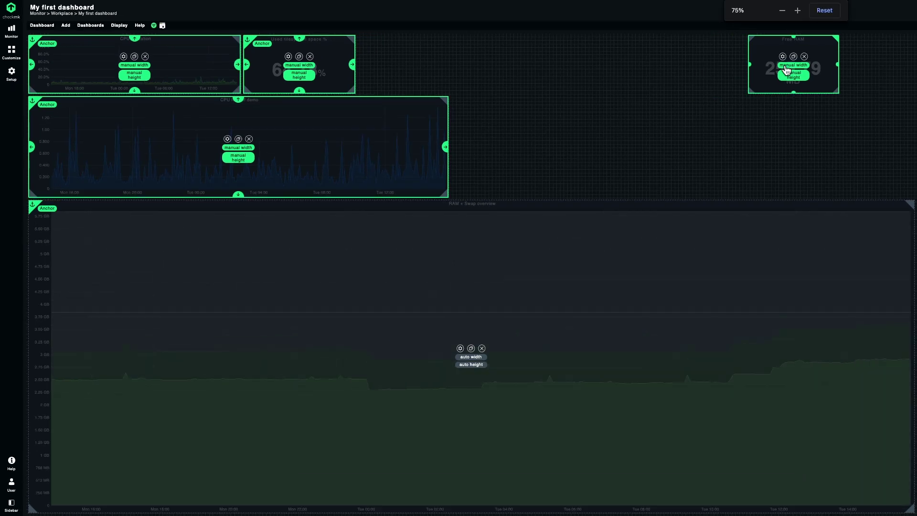
key(ctrl+plus)
key(ctrl+plus)
key(ctrl+plus)
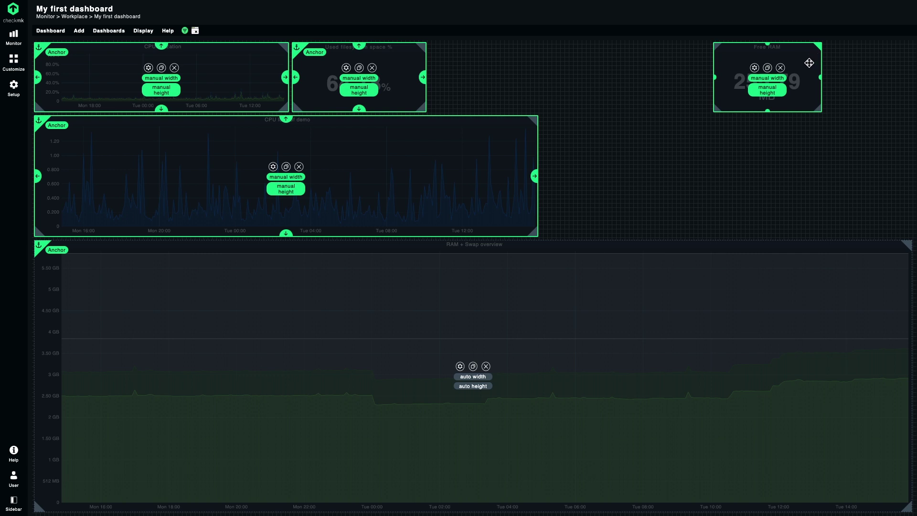
- Move the Free RAM element flush with the dashboard's right edge and check its position at other zoom levels
drag(810, 62, 906, 58)
key(ctrl+minus)
key(ctrl+minus)
key(ctrl+plus)
key(ctrl+plus)
key(ctrl+plus)
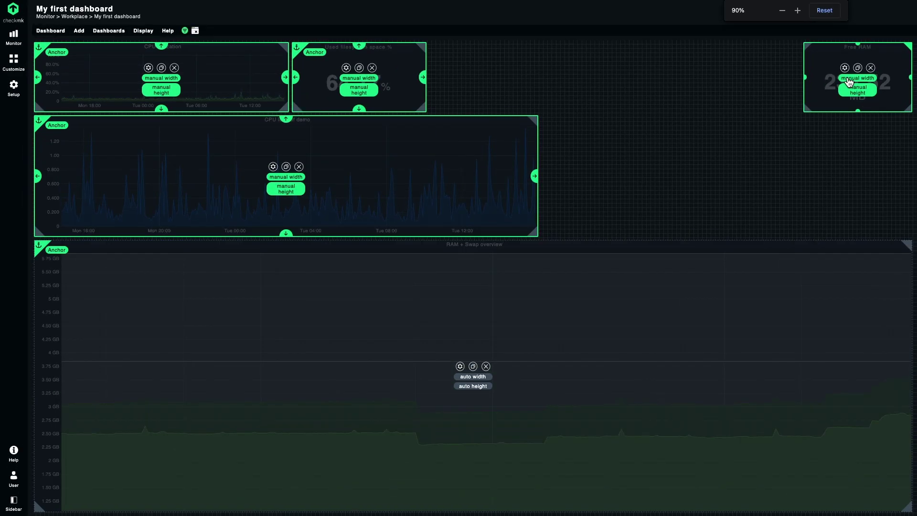
key(ctrl+minus)
key(ctrl+minus)
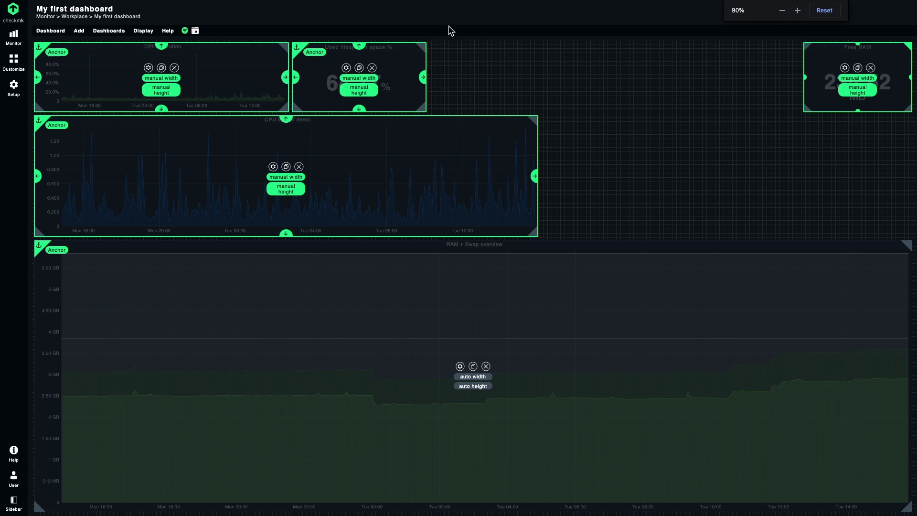
- Anchor the Used filesystem space % element at its top-right corner and move it directly beside the Free RAM element
click(422, 50)
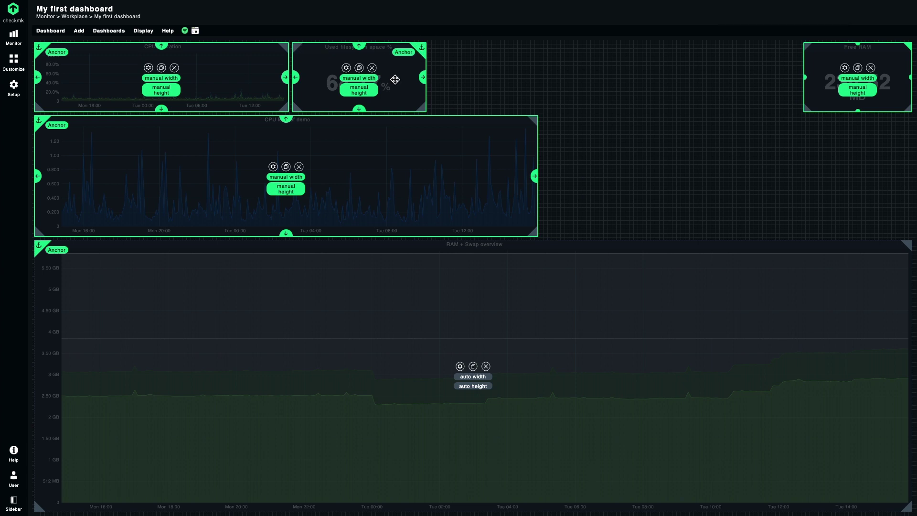
drag(397, 71, 777, 45)
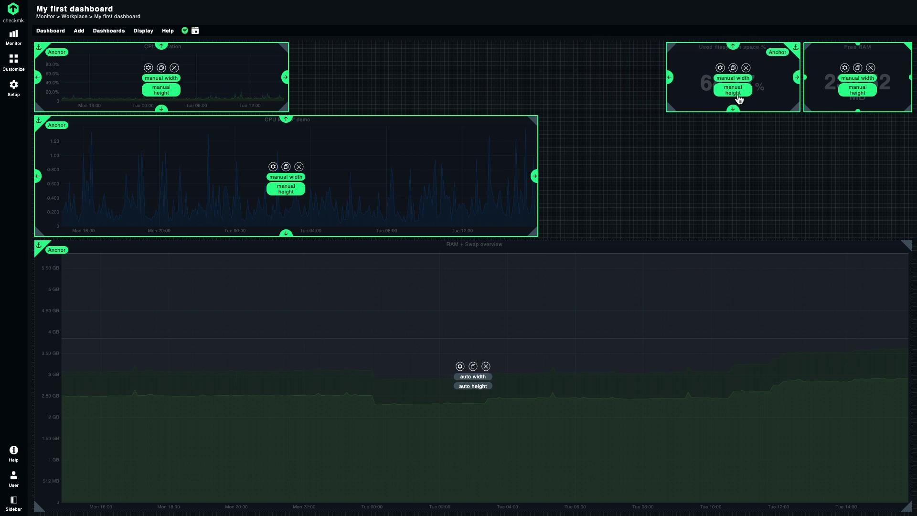
key(ctrl+minus)
key(ctrl+minus)
key(ctrl+plus)
key(ctrl+plus)
key(ctrl+plus)
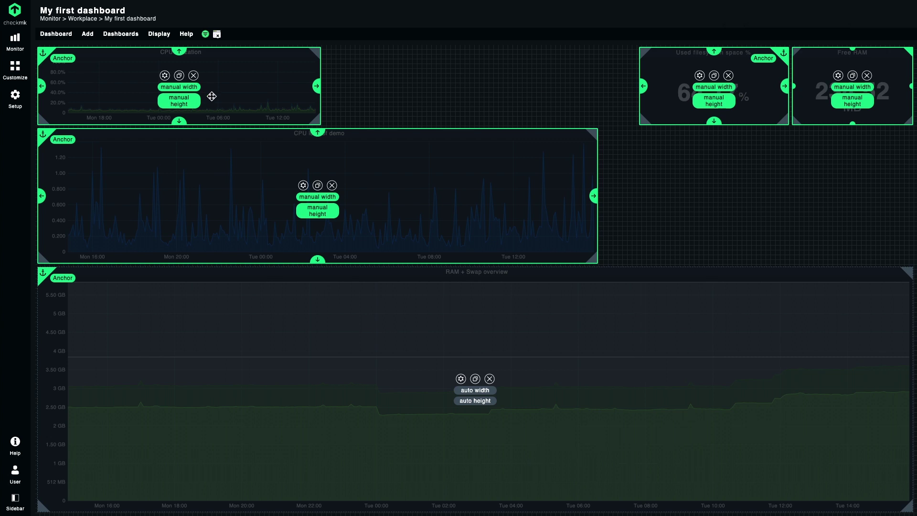
- Set the CPU utilization graph to auto width so it extends to the single metric elements
click(186, 89)
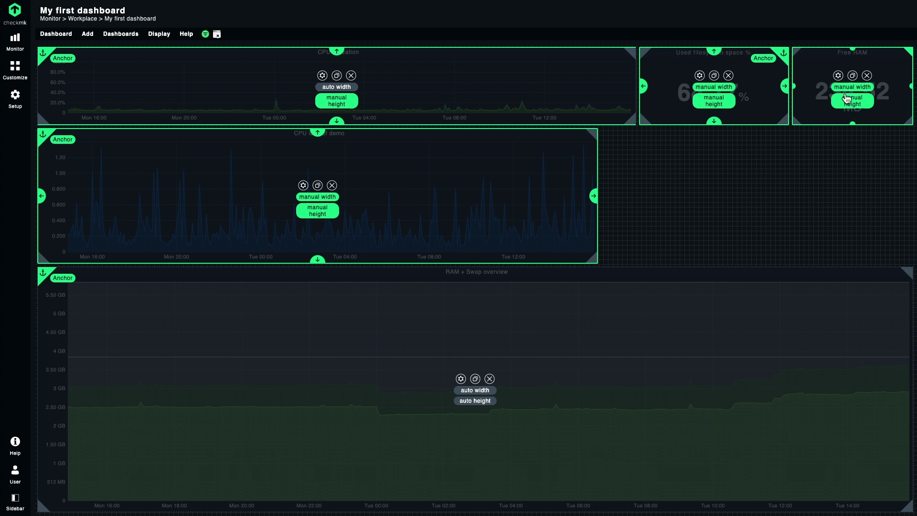
key(ctrl+plus)
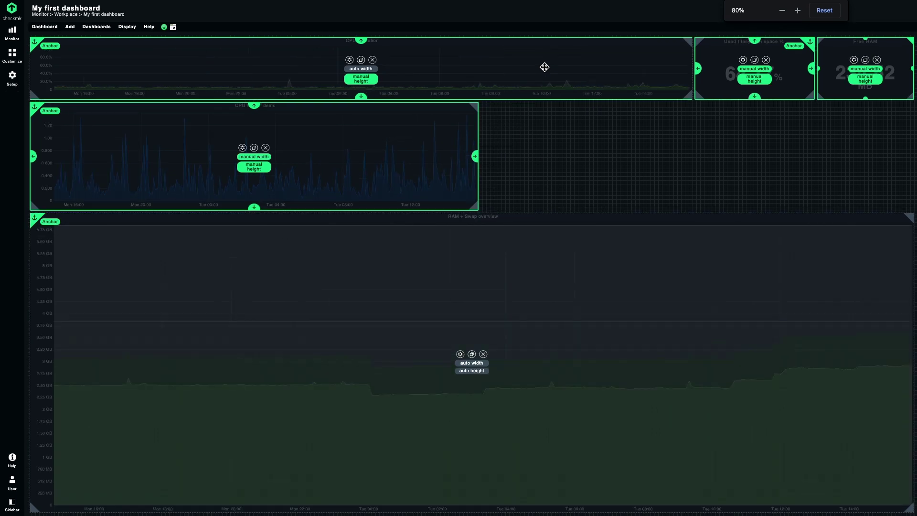
key(ctrl+minus)
key(ctrl+minus)
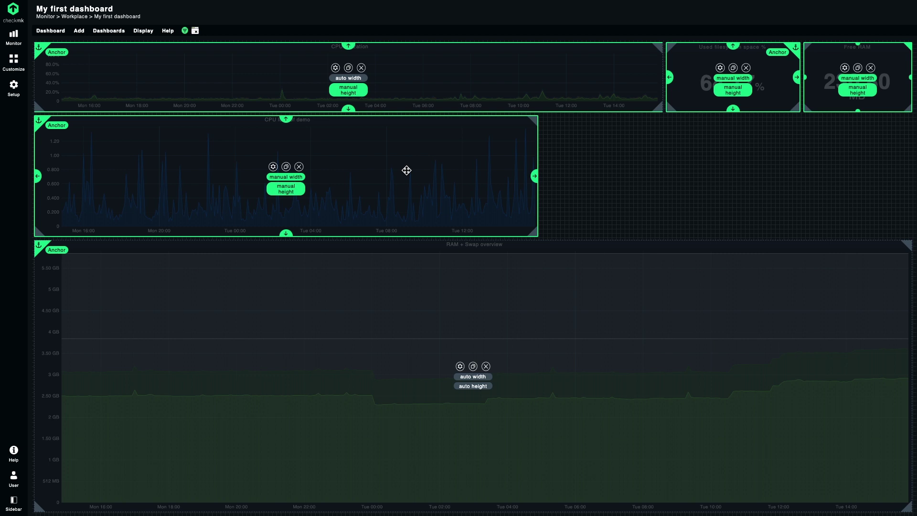
- Set the CPU load graph to auto width and check the whole layout at smaller zoom levels
click(294, 176)
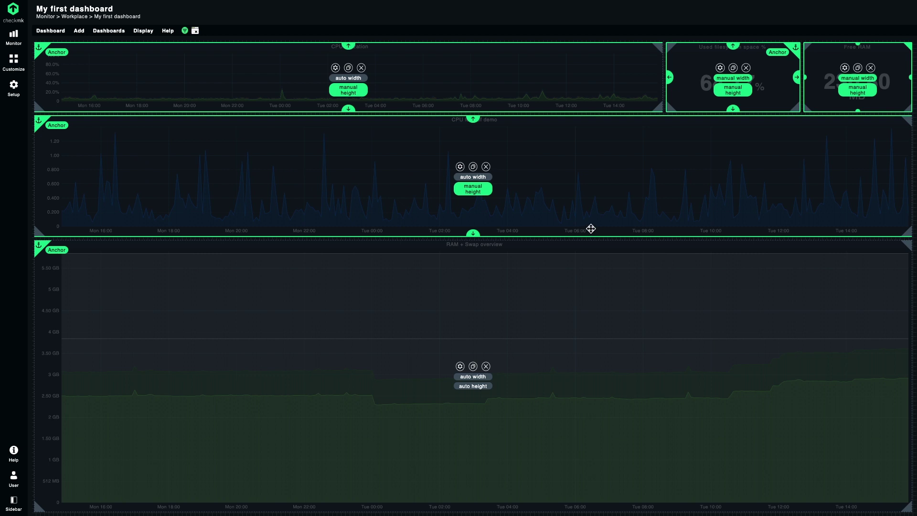
key(ctrl+minus)
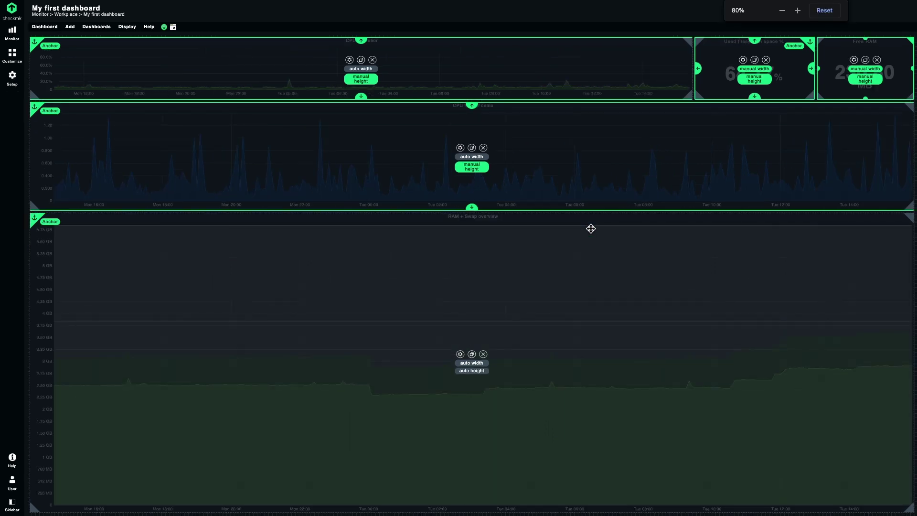
key(ctrl+minus)
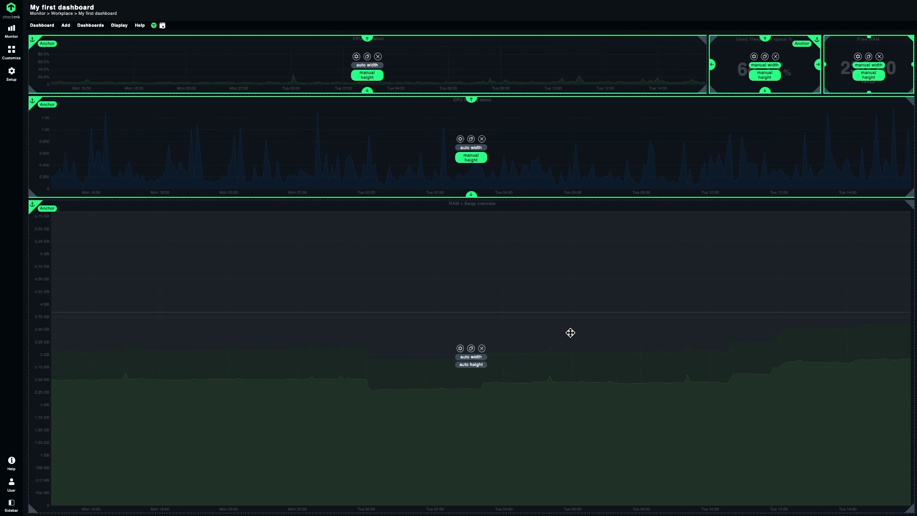
key(ctrl+minus)
key(ctrl+minus)
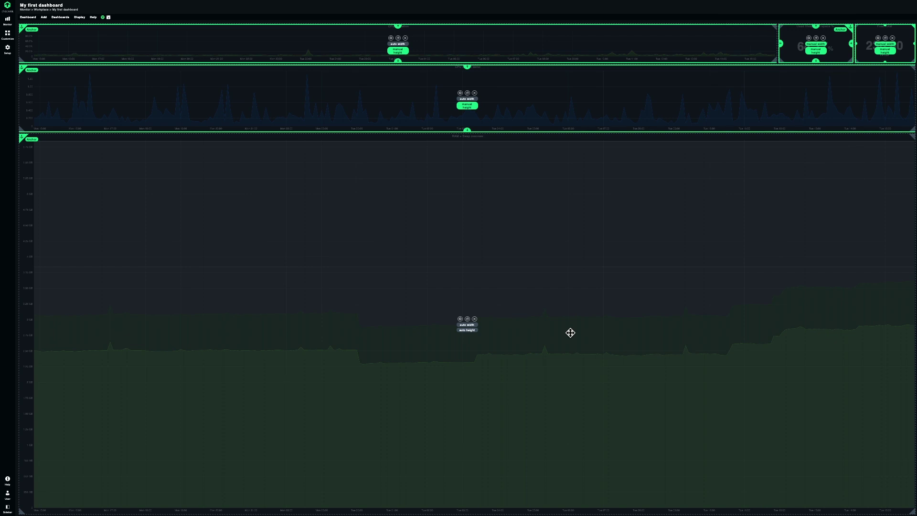
- Set the CPU load graph to auto height
key(ctrl+plus)
key(ctrl+plus)
key(ctrl+plus)
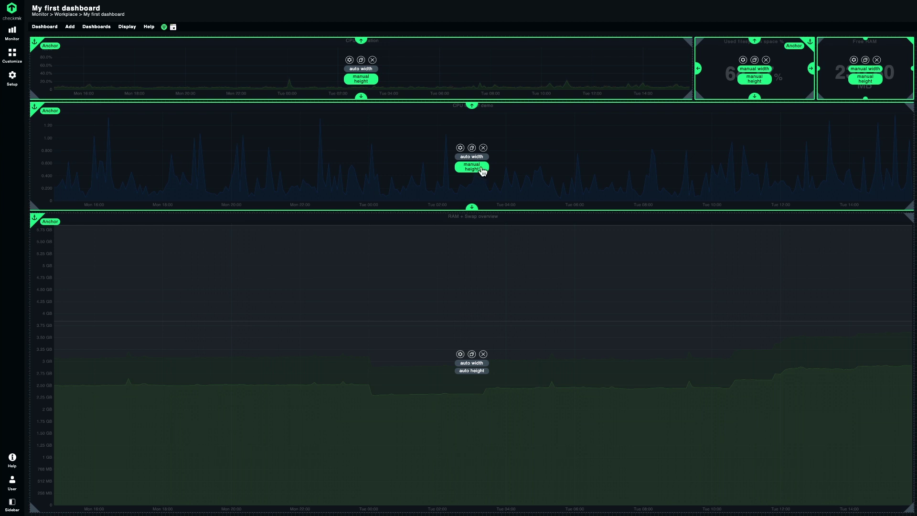
click(483, 168)
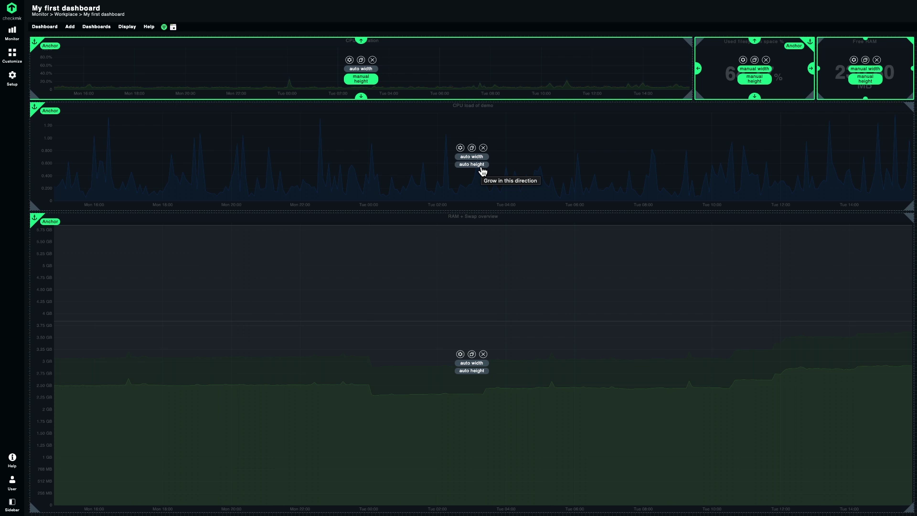
key(ctrl+minus)
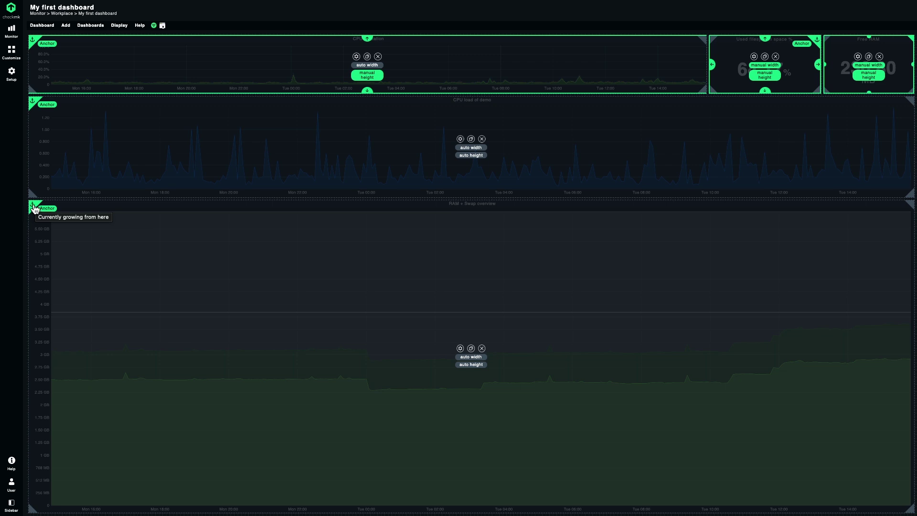
- Anchor the RAM + Swap overview graph at its bottom-left corner and check the whole layout at smaller and larger zoom levels
click(33, 511)
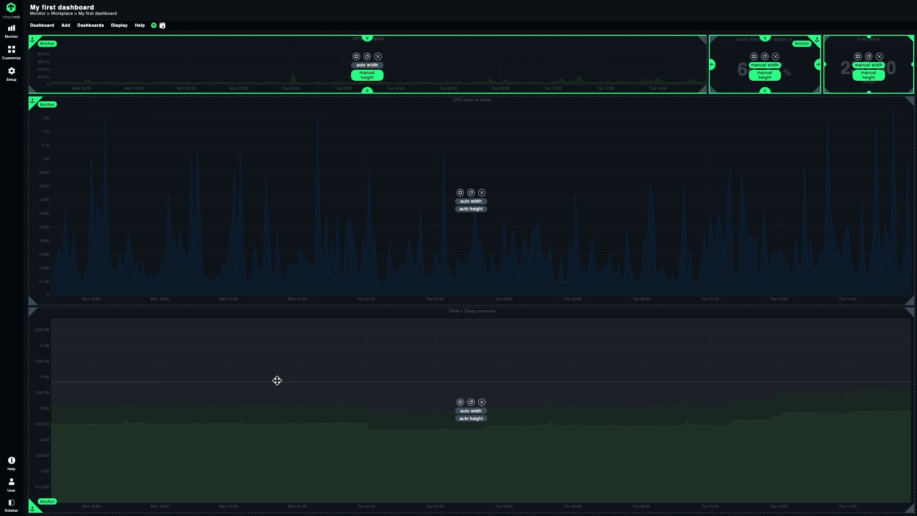
key(ctrl+minus)
key(ctrl+minus)
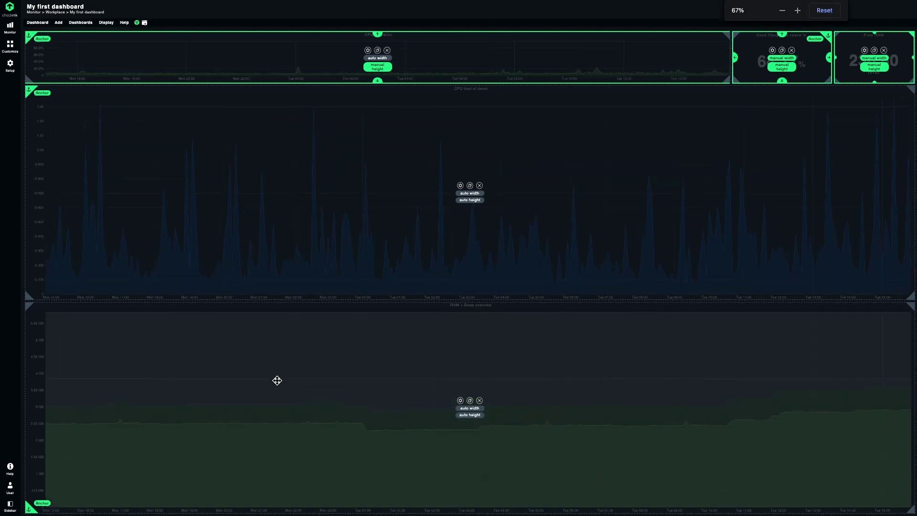
key(ctrl+plus)
key(ctrl+plus)
key(ctrl+plus)
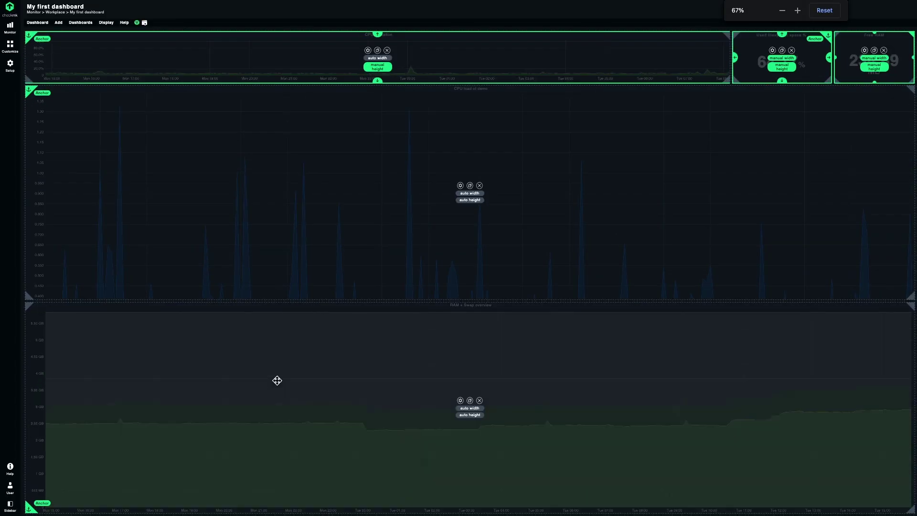
key(ctrl+plus)
key(ctrl+plus)
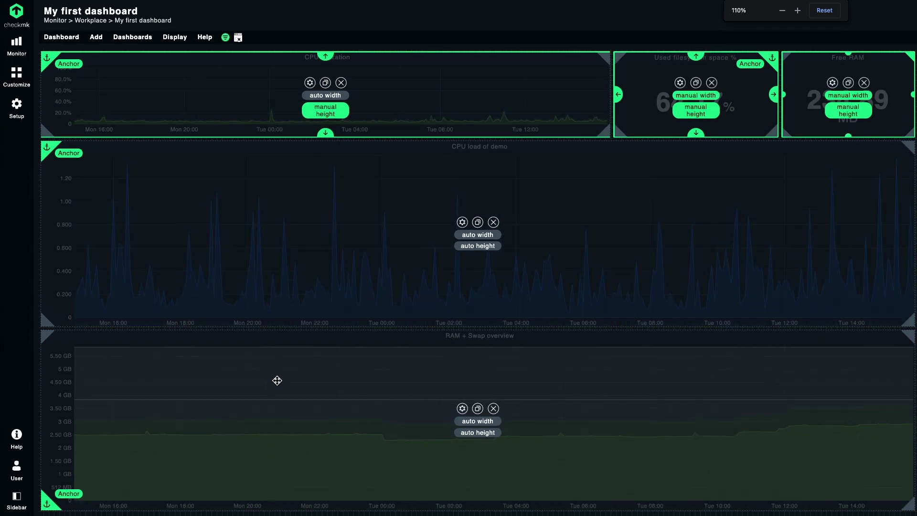
key(ctrl+plus)
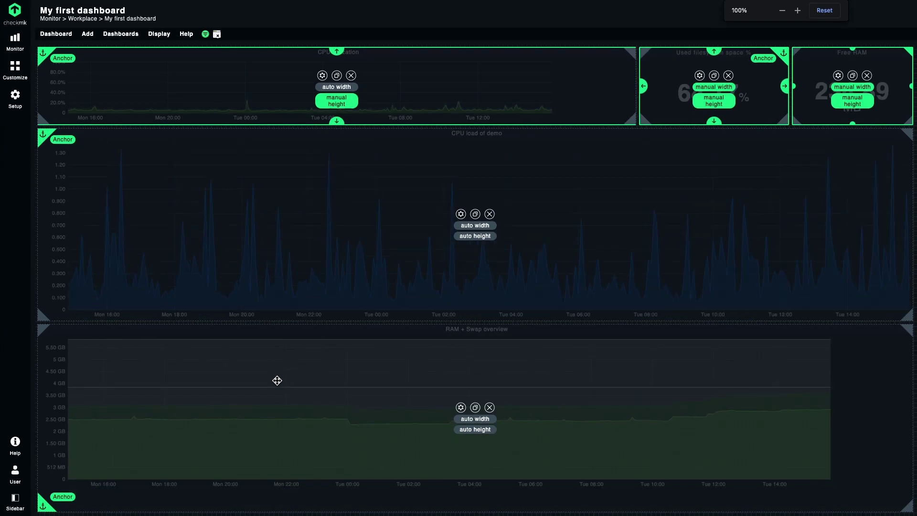
key(ctrl+minus)
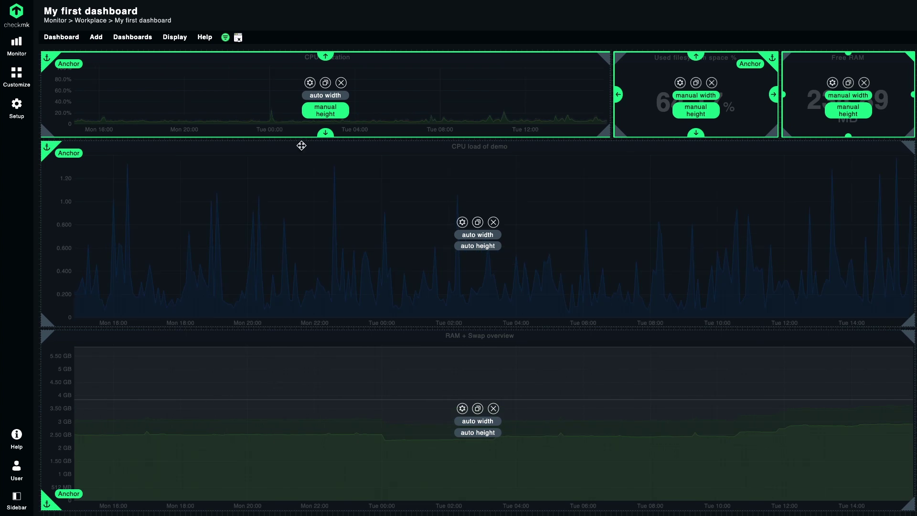
- Leave the layout editing mode and check the finished dashboard by toggling the sidebar and setting the zoom to 100%
click(239, 39)
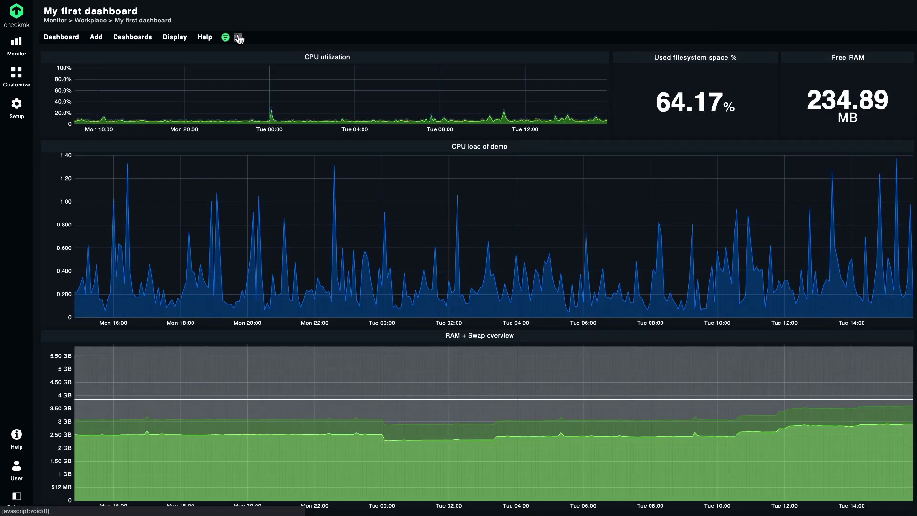
click(17, 497)
click(17, 497)
key(ctrl+minus)
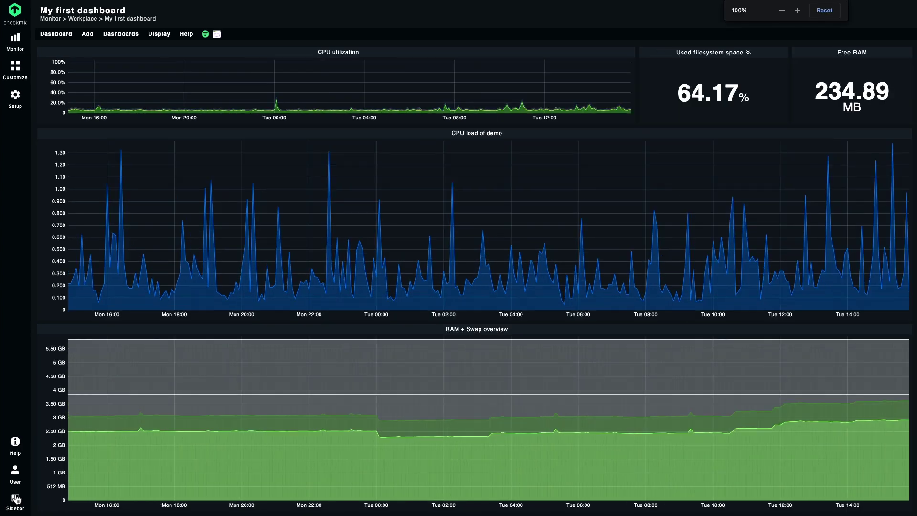